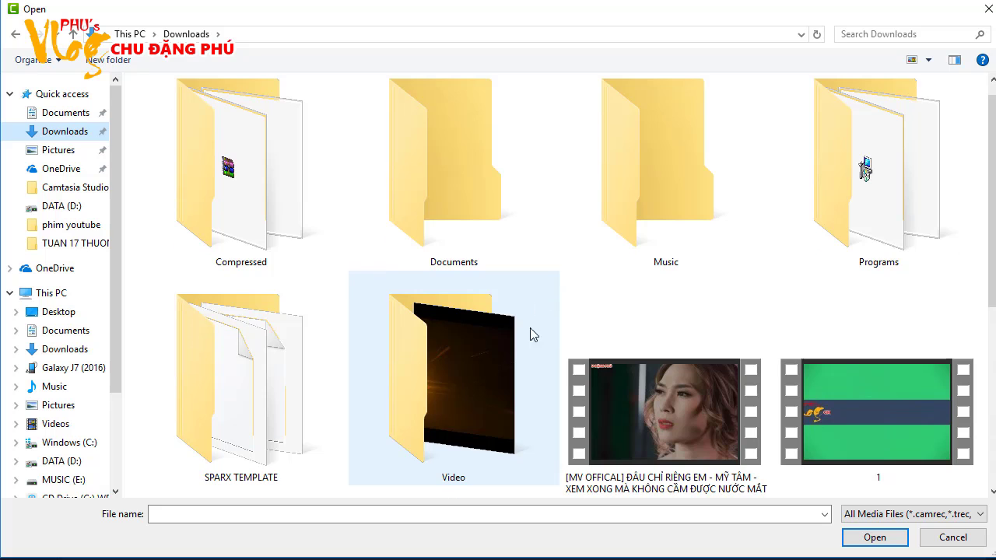
scroll(575, 450, "down", 5)
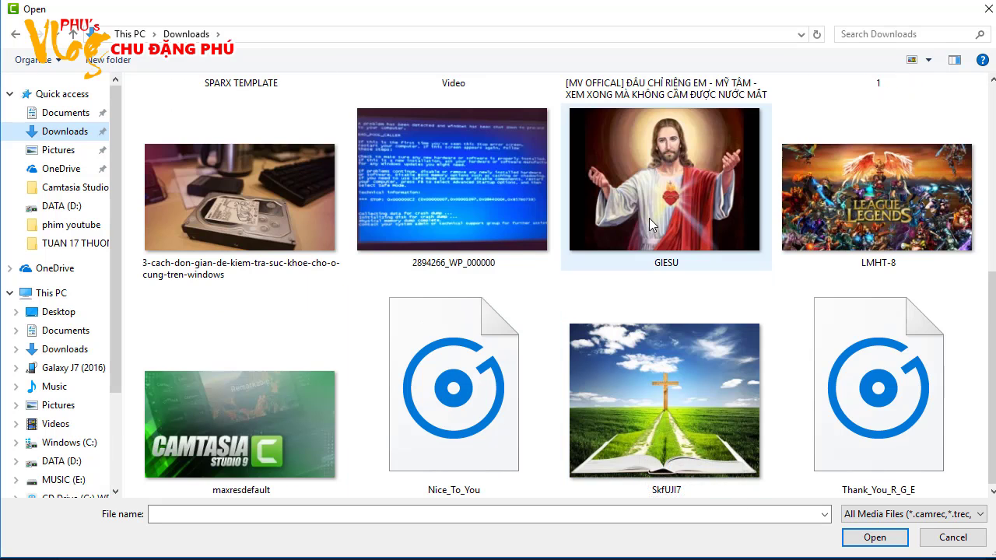
scroll(649, 218, "up", 3)
double_click(701, 265)
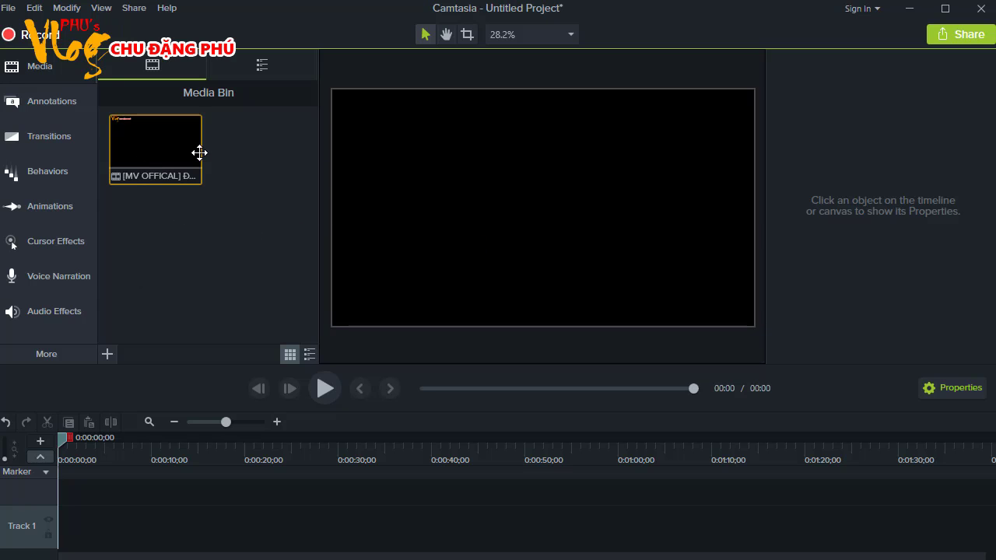
left_click(163, 163)
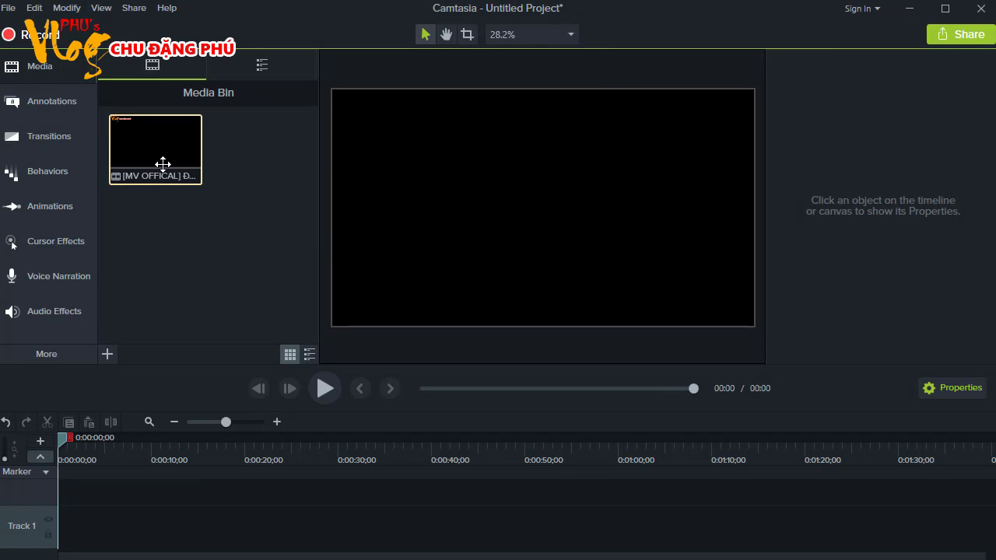
key("Delete")
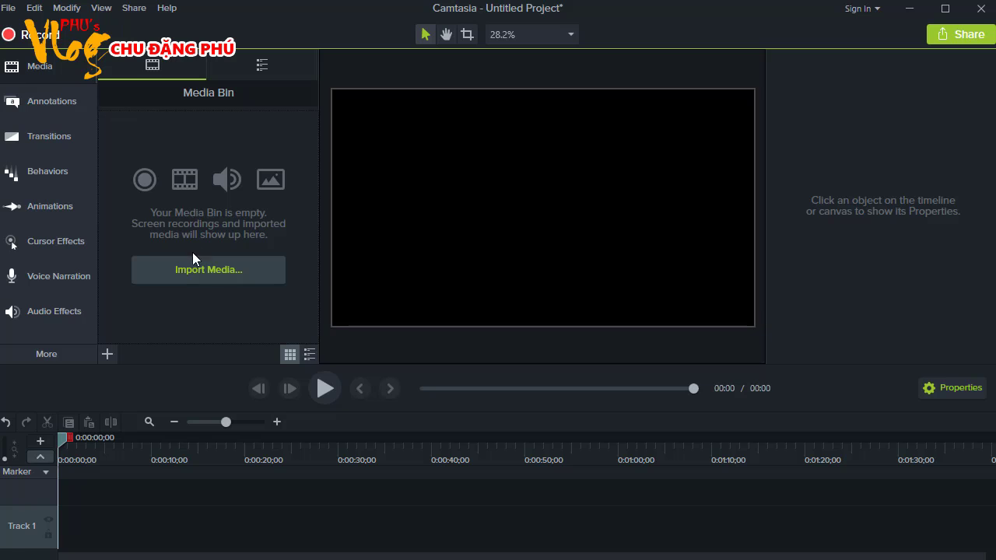
Import the video 1.mp4 from the Downloads folder and place it on Track 2 at the start of the timeline
left_click(178, 270)
scroll(483, 358, "down", 5)
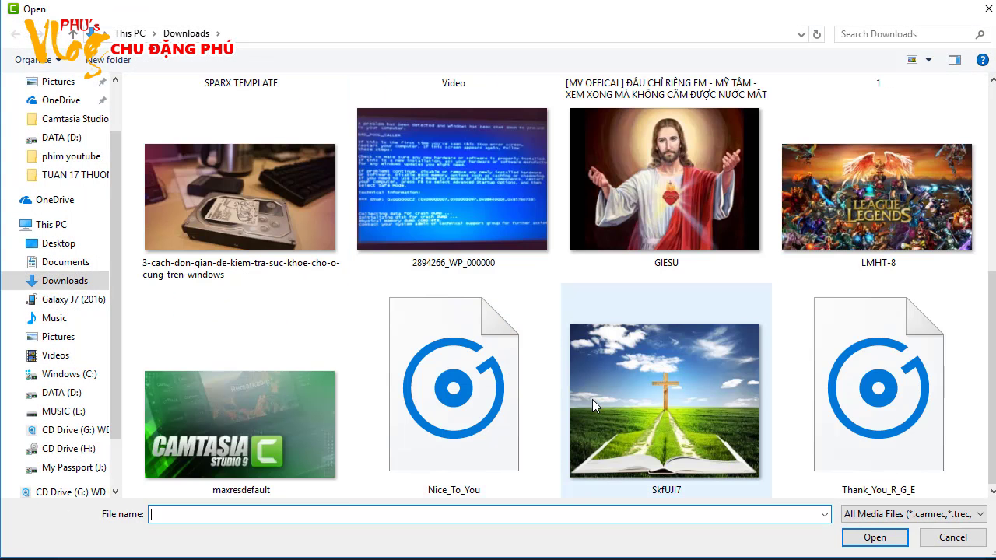
scroll(388, 395, "up", 3)
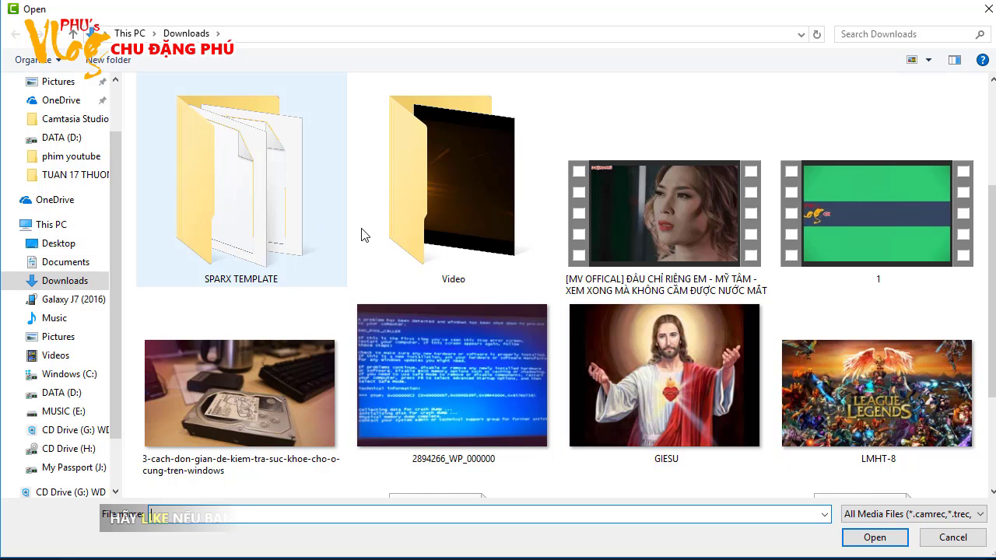
double_click(926, 213)
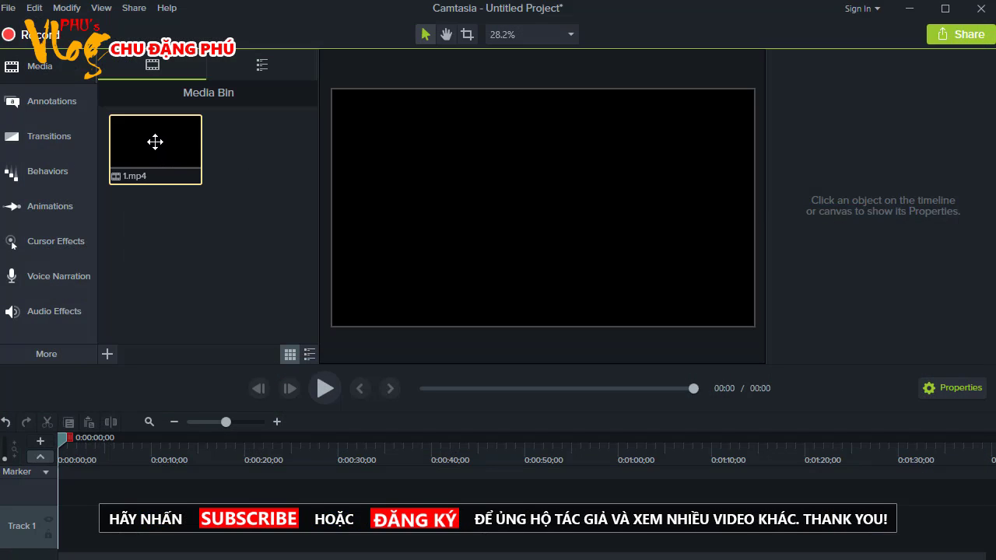
left_click_drag(155, 142, 58, 498)
Preview the opening seconds of the placed clip and return the playhead to the start of the timeline
left_click_drag(63, 437, 92, 437)
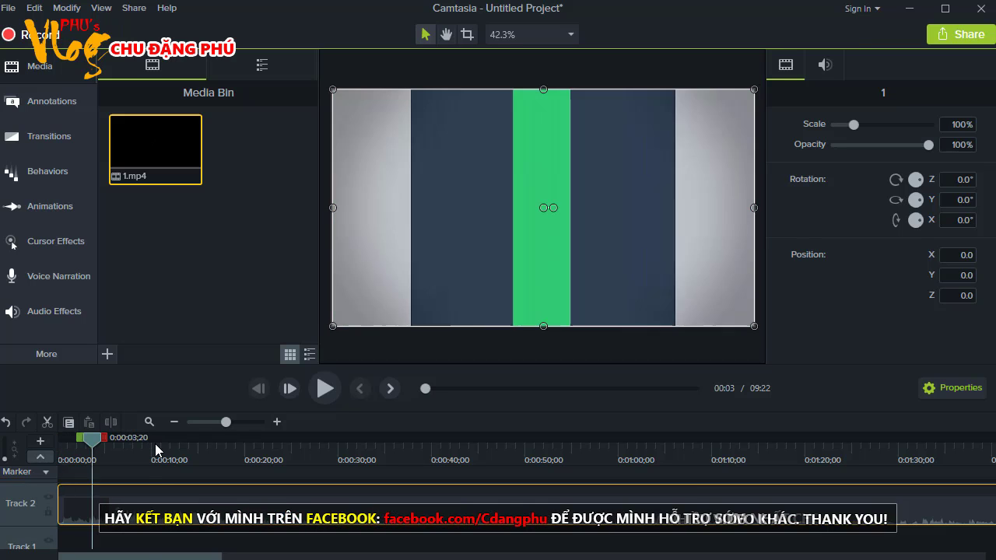
left_click_drag(155, 449, 35, 458)
left_click(316, 390)
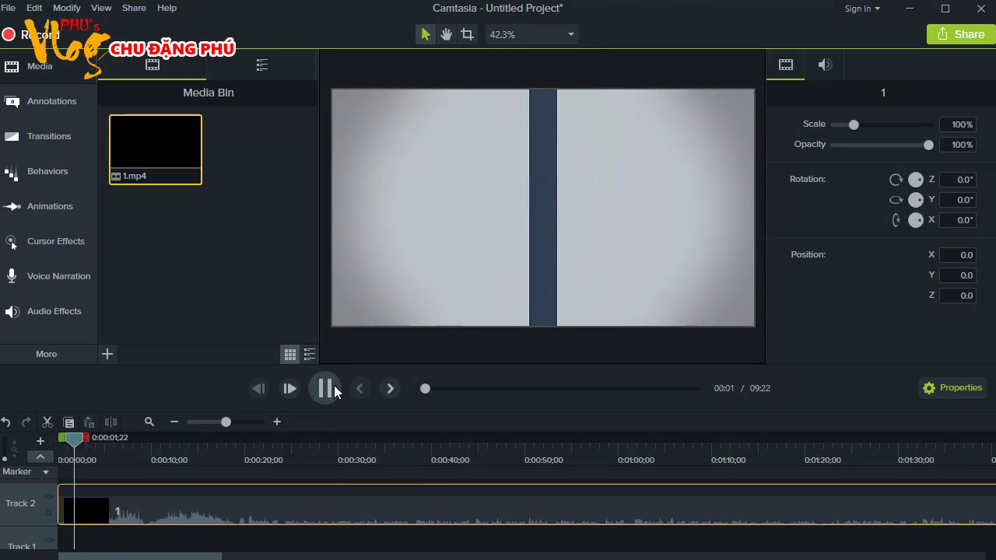
left_click(324, 388)
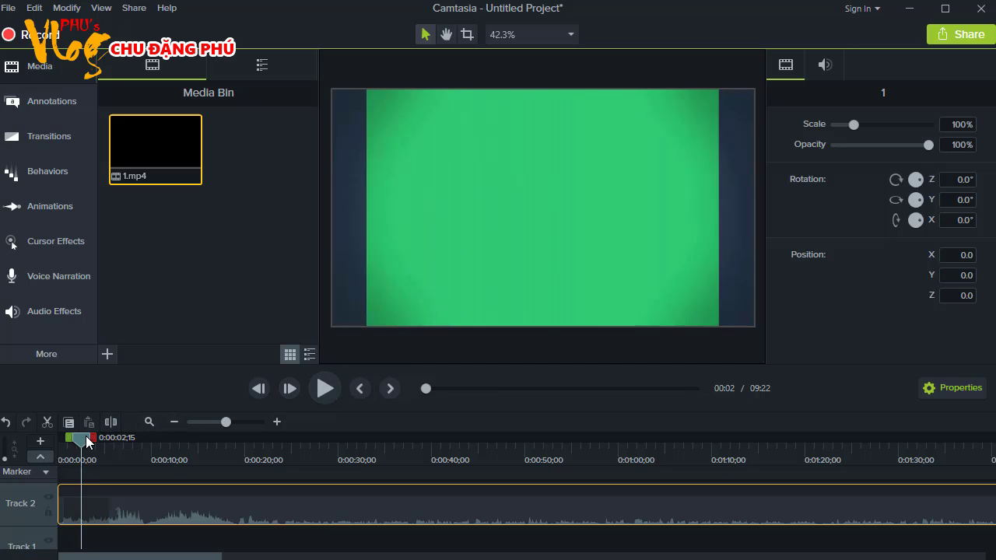
left_click_drag(88, 442, 25, 449)
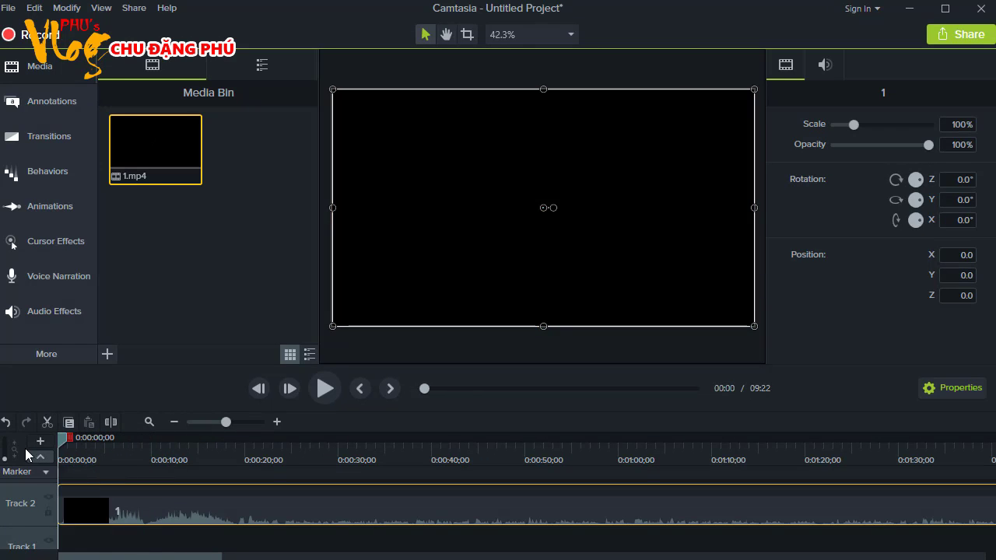
Separate the audio and video of the clip on Track 2
scroll(182, 527, "up", 2)
scroll(125, 527, "down", 3)
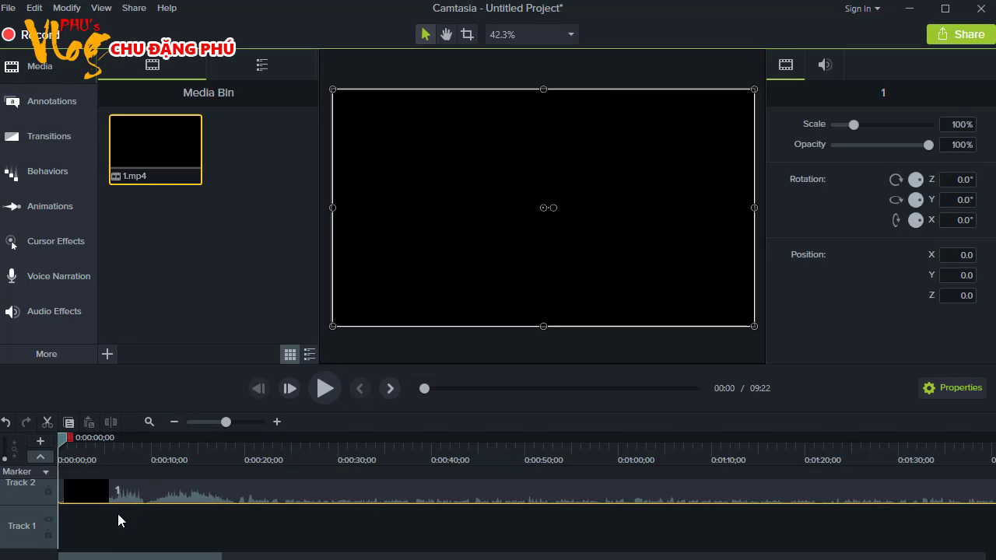
scroll(116, 517, "up", 3)
scroll(114, 527, "down", 2)
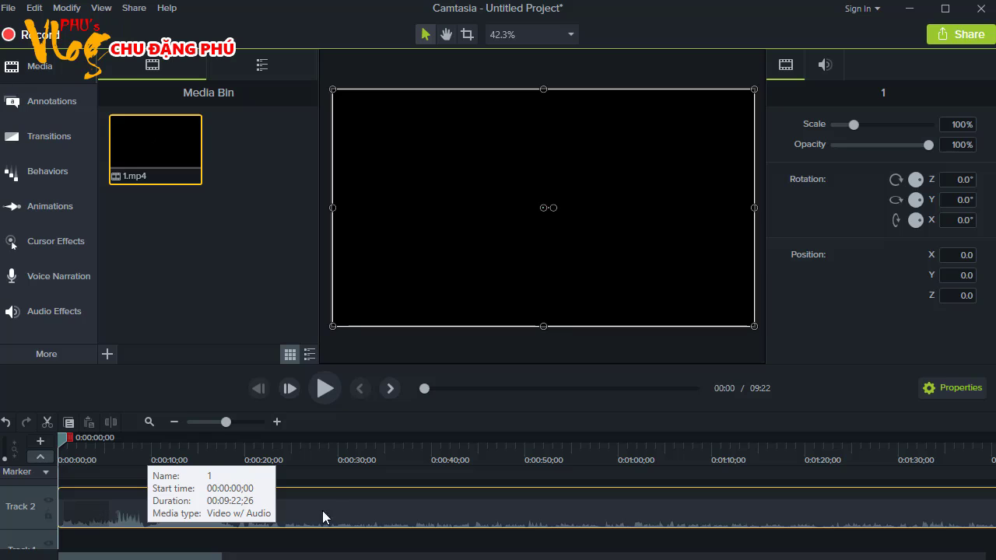
left_click(199, 422)
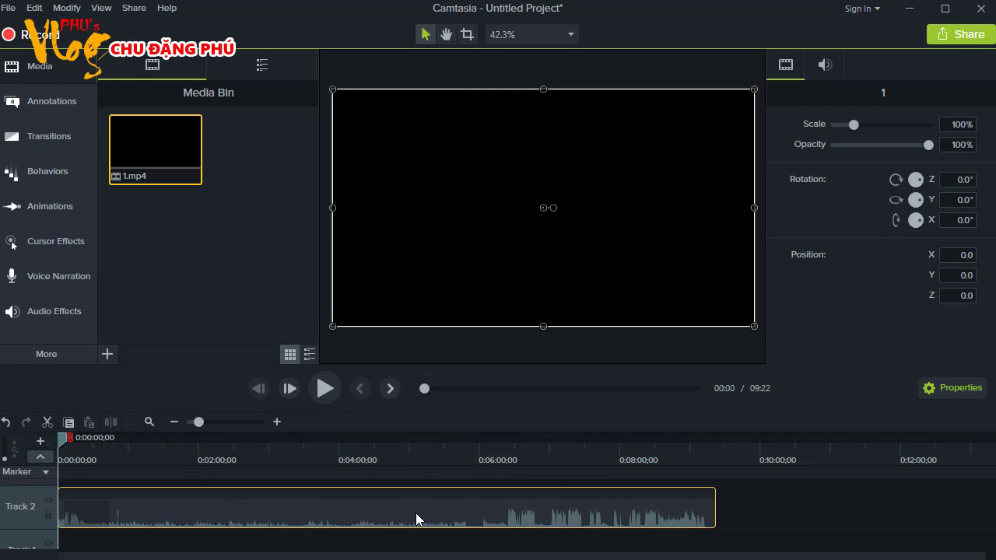
scroll(415, 516, "up", 2)
scroll(172, 523, "down", 4)
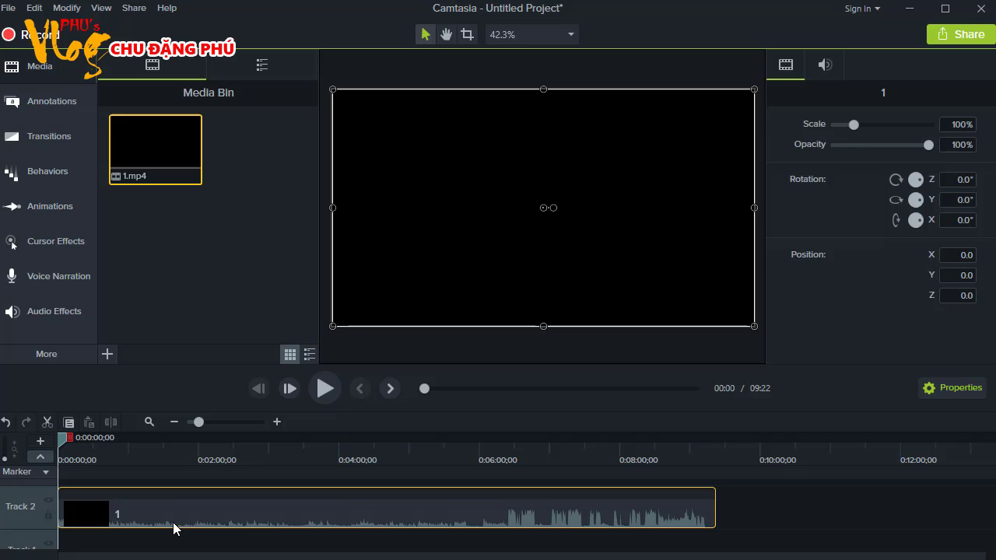
scroll(189, 516, "up", 3)
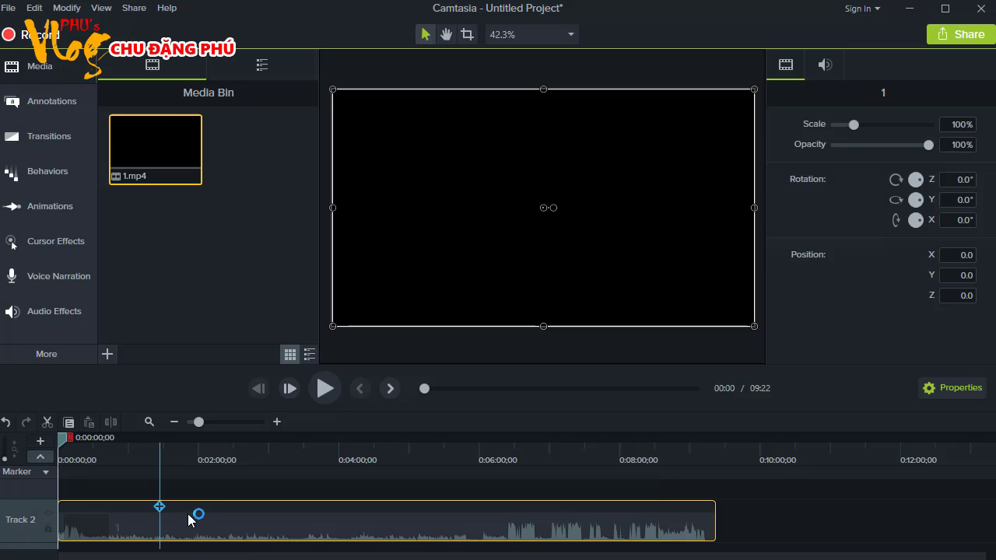
right_click(423, 540)
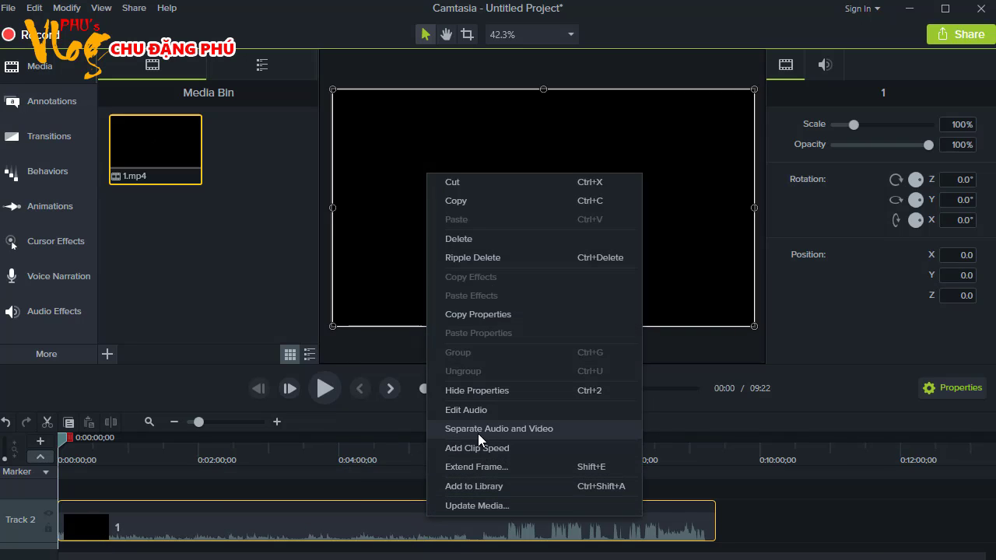
left_click(538, 429)
scroll(390, 516, "up", 1)
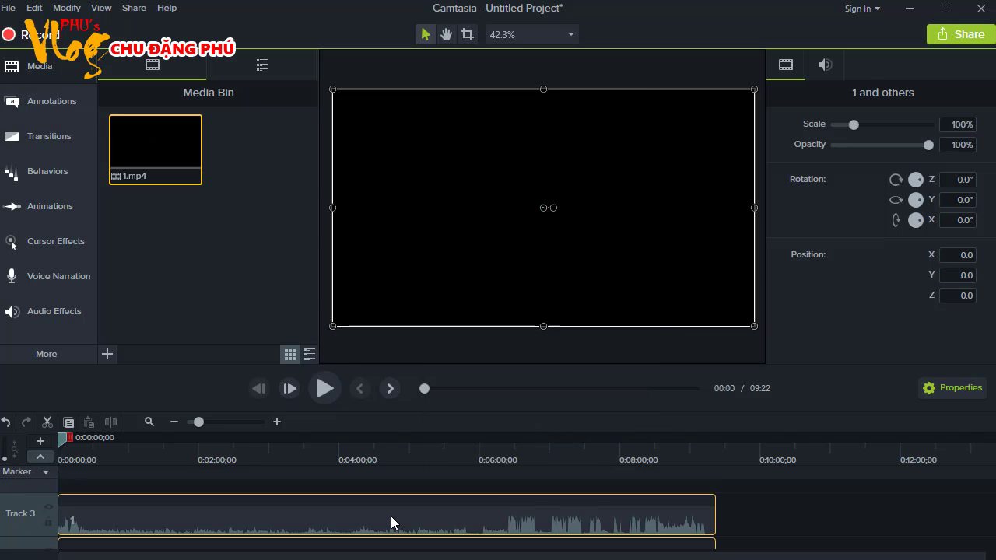
scroll(365, 525, "down", 1)
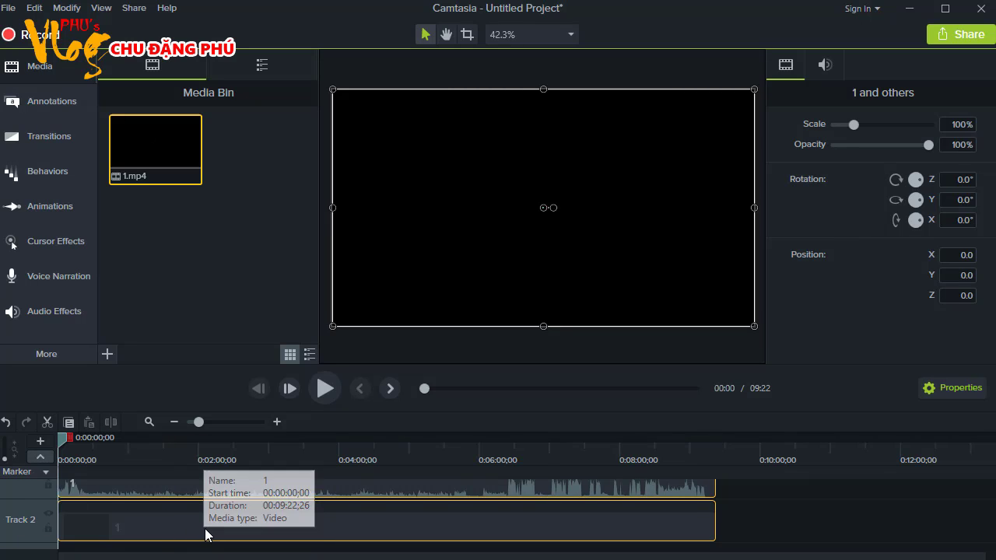
Disable the video on Track 2 to check the preview without it, re-enable it and scrub through the footage
left_click(207, 531)
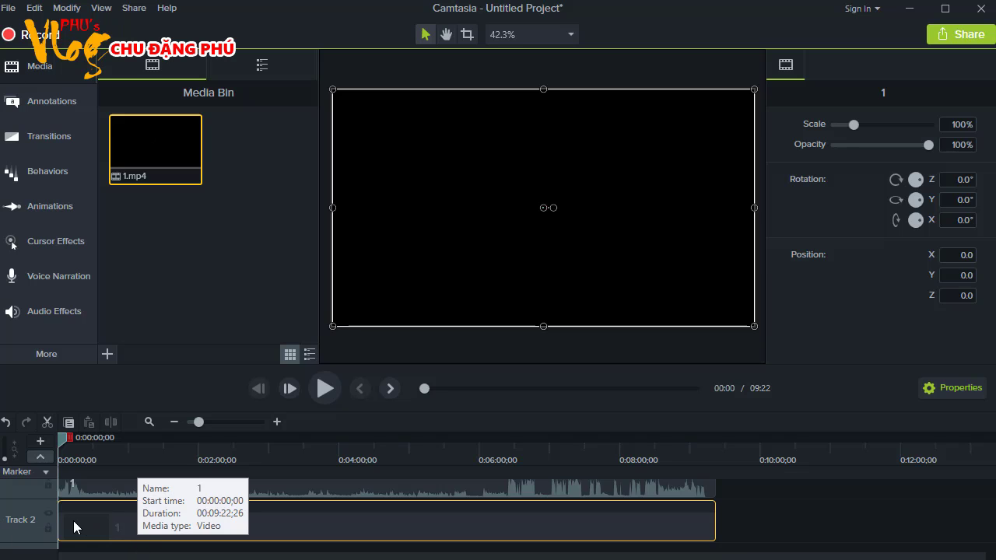
scroll(51, 529, "up", 2)
scroll(49, 531, "down", 1)
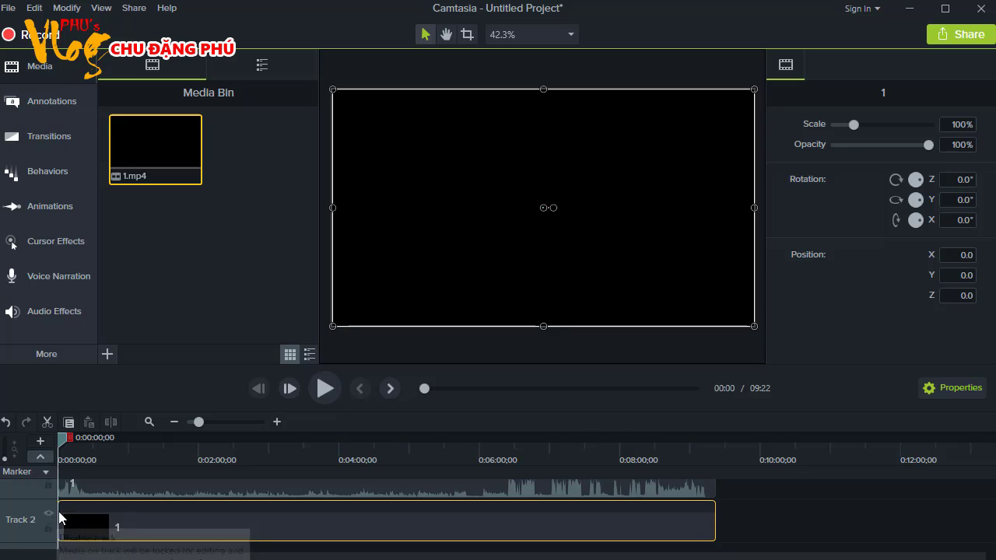
left_click(49, 514)
left_click_drag(265, 463, 173, 461)
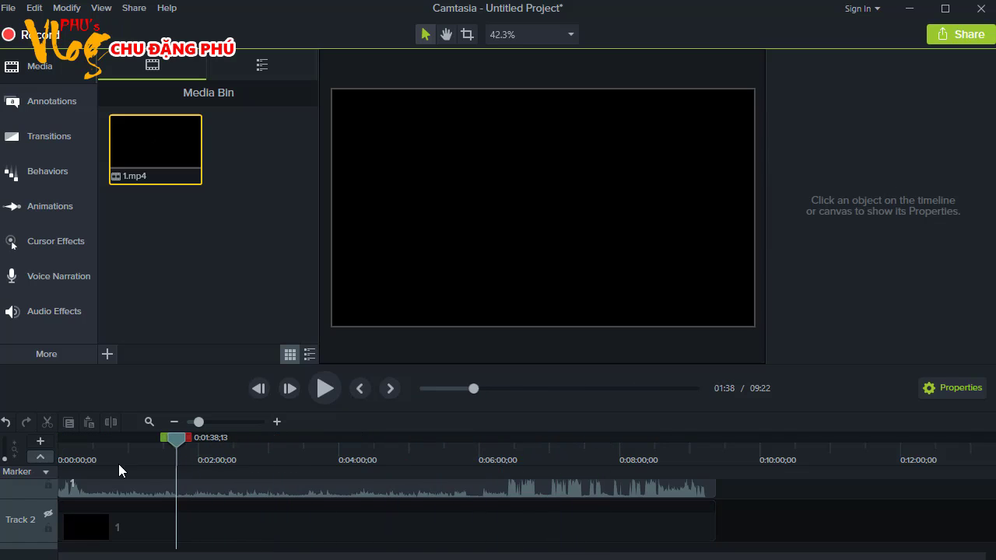
left_click(48, 514)
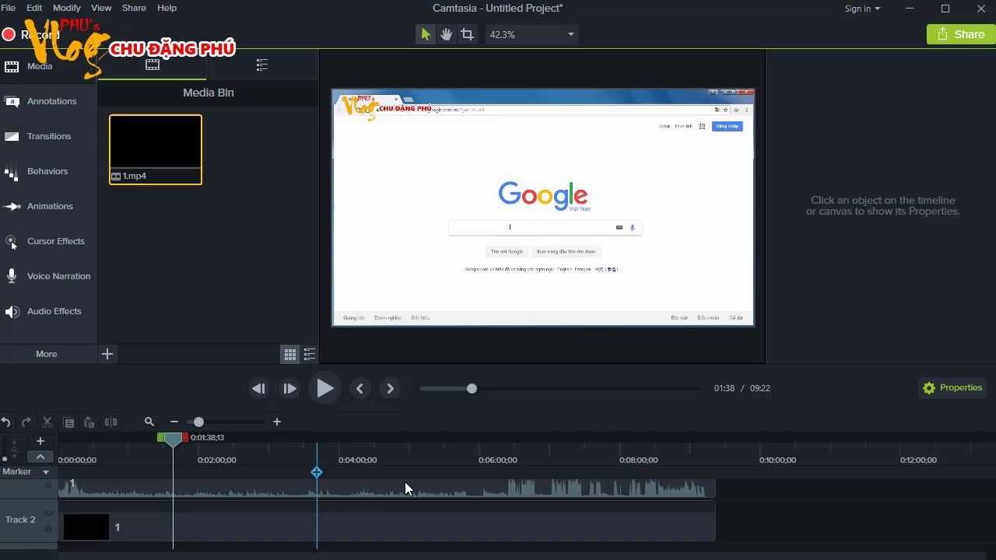
left_click_drag(400, 455, 649, 451)
left_click_drag(546, 454, 50, 461)
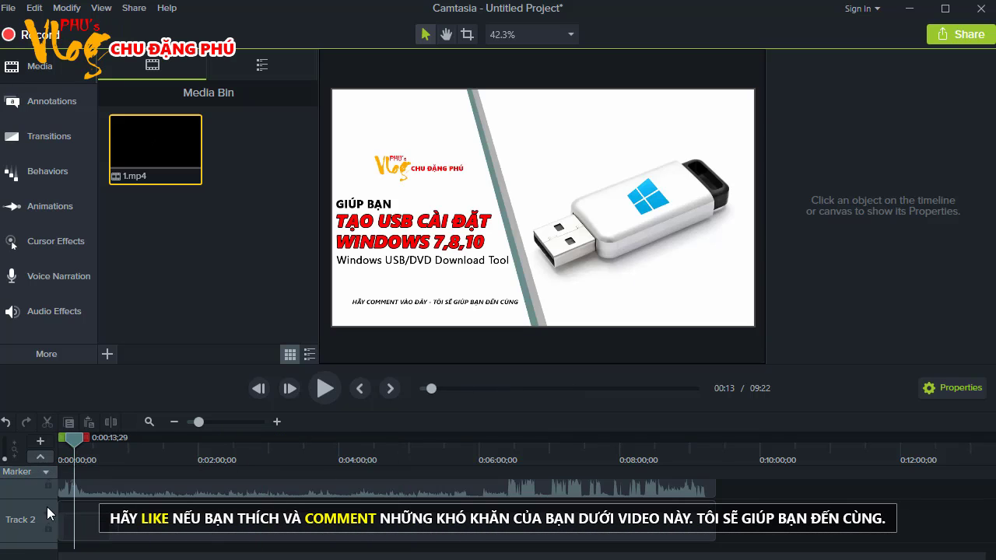
Disable the audio on Track 3, play a short stretch of the video without sound, and re-enable the track
scroll(47, 513, "up", 1)
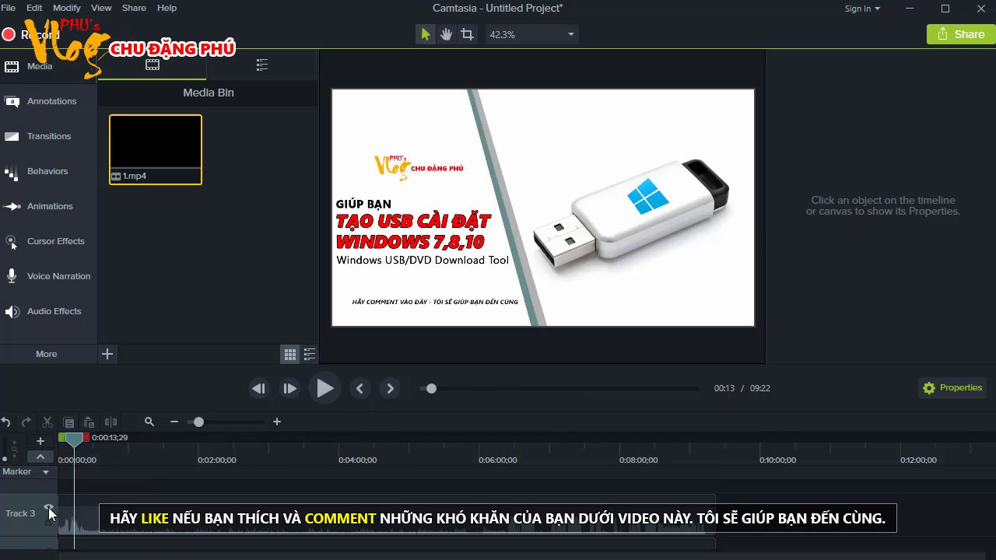
left_click(48, 507)
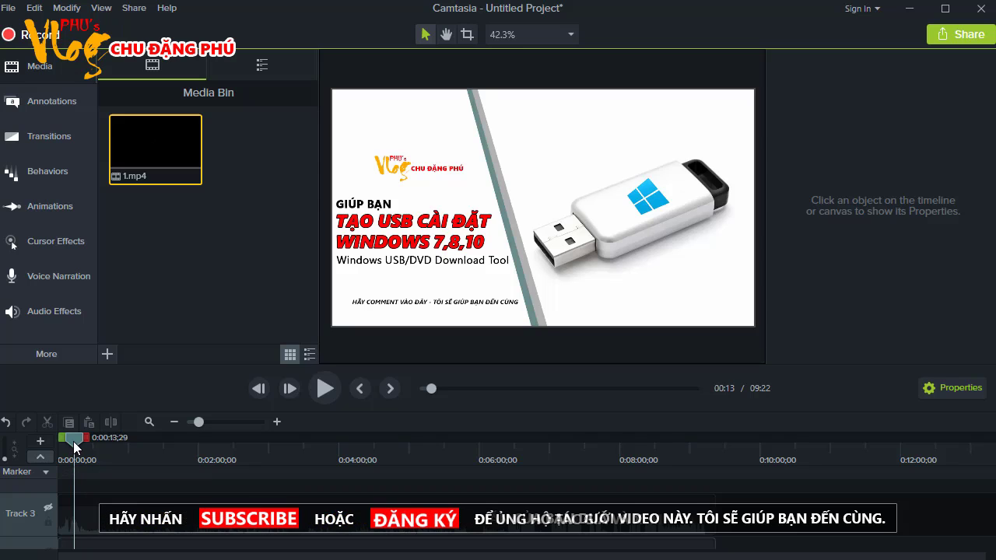
left_click(314, 393)
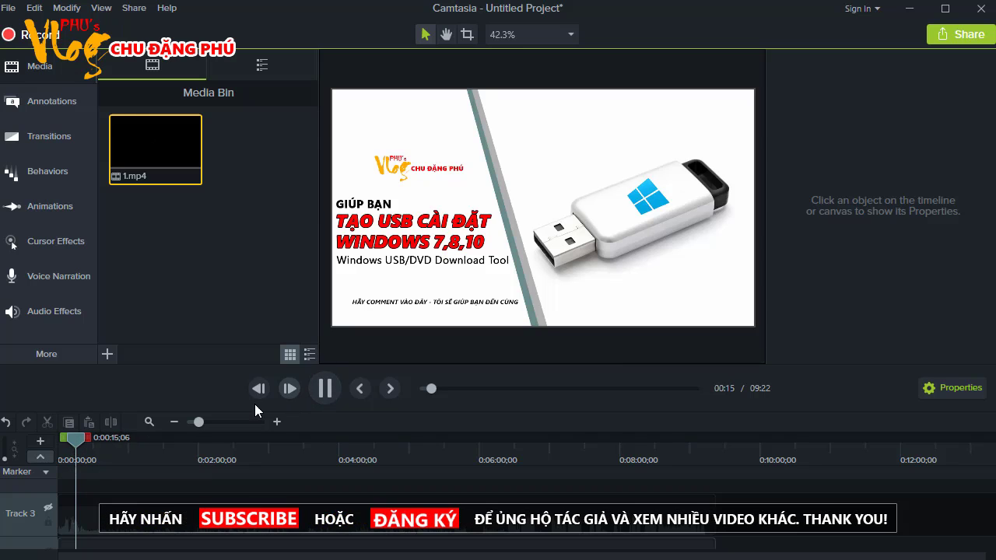
left_click(326, 390)
left_click(49, 507)
scroll(166, 527, "down", 1)
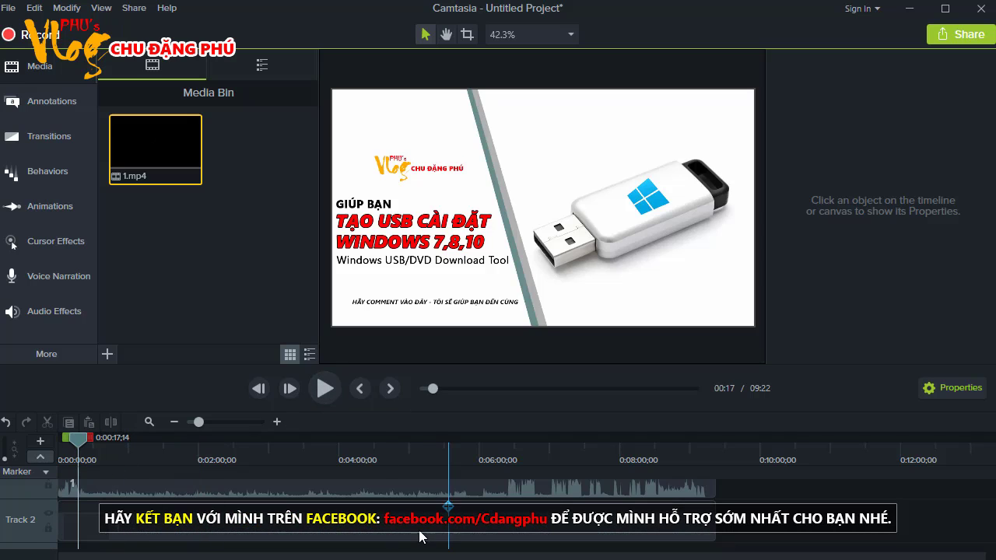
Scrub through the footage from the start of the timeline to about 0:04:19
left_click_drag(73, 435, 17, 448)
left_click(249, 456)
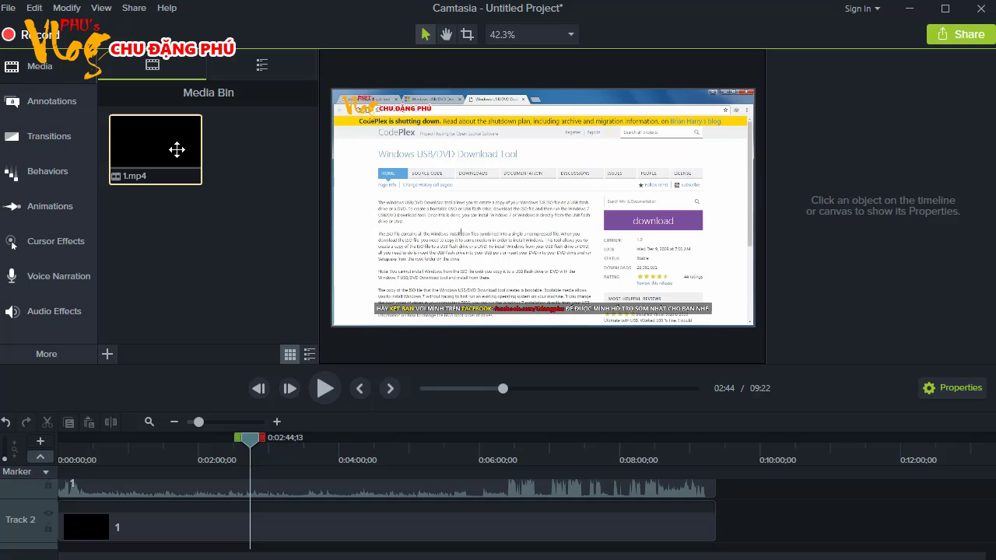
left_click_drag(251, 437, 194, 438)
left_click_drag(133, 437, 362, 481)
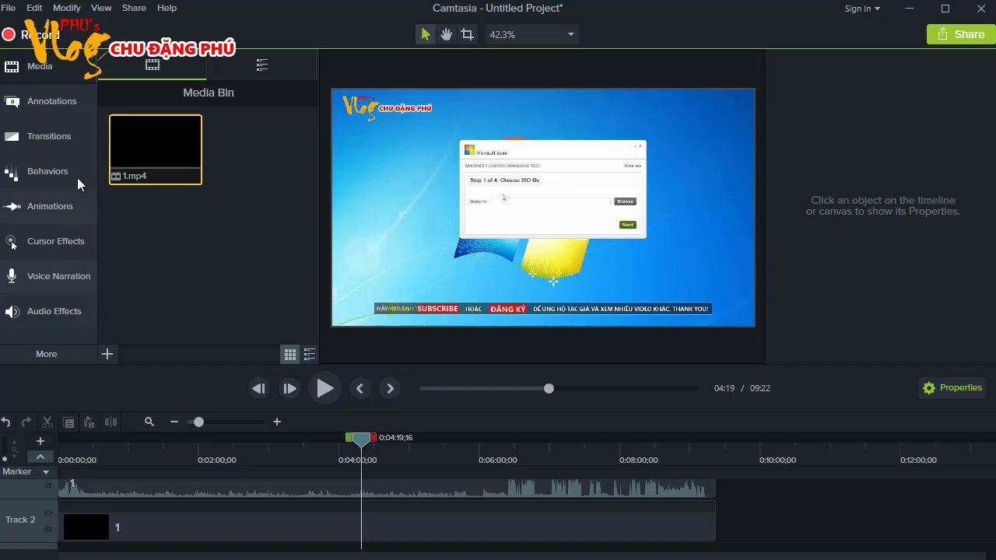
Export only the project's audio as a Wave file named "tach nhac" on the DATA (D:) drive
left_click(138, 11)
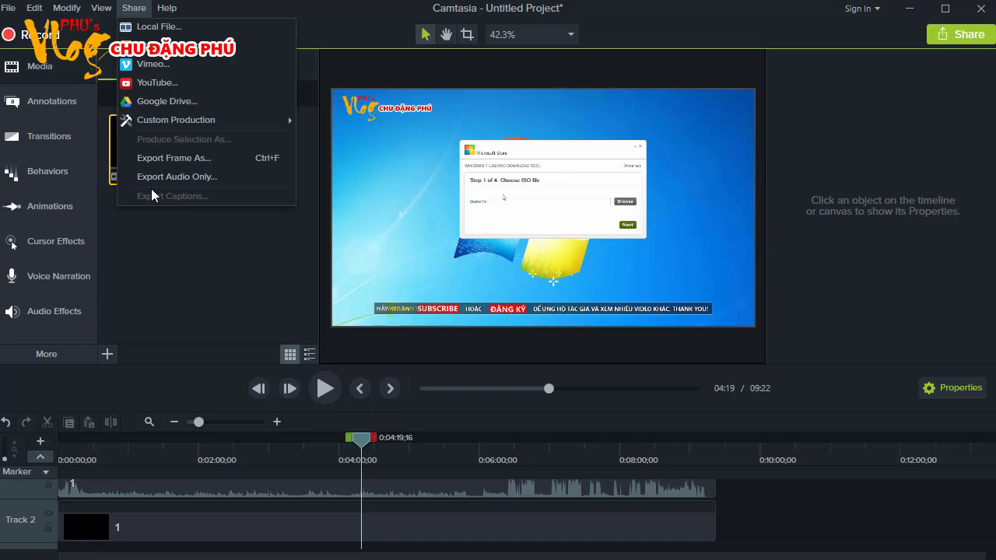
left_click(207, 177)
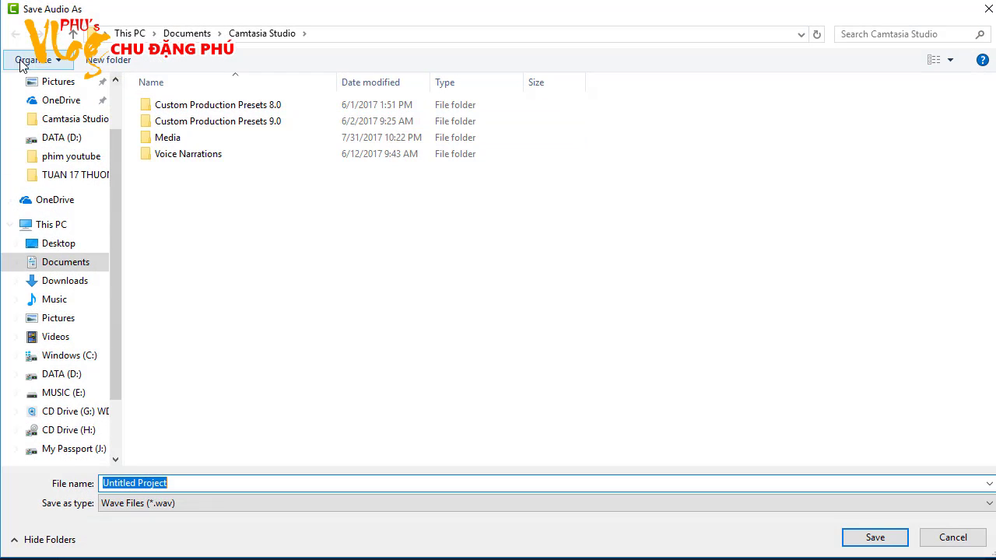
left_click_drag(5, 65, 0, 64)
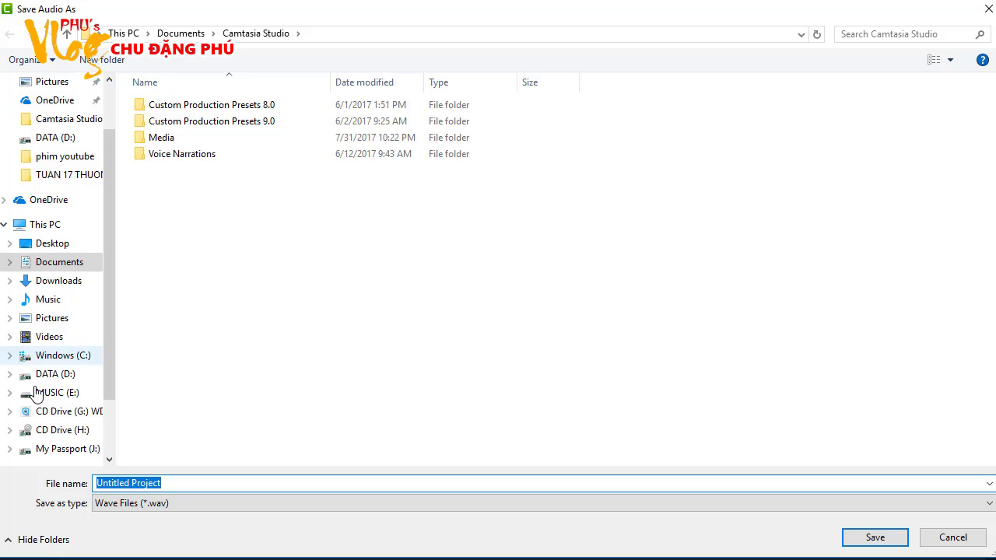
left_click(68, 380)
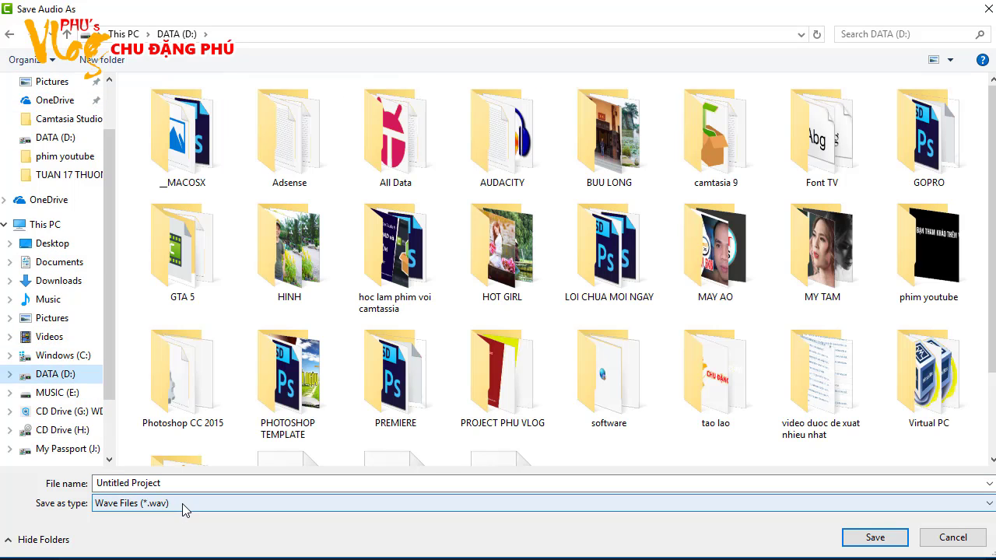
left_click(205, 485)
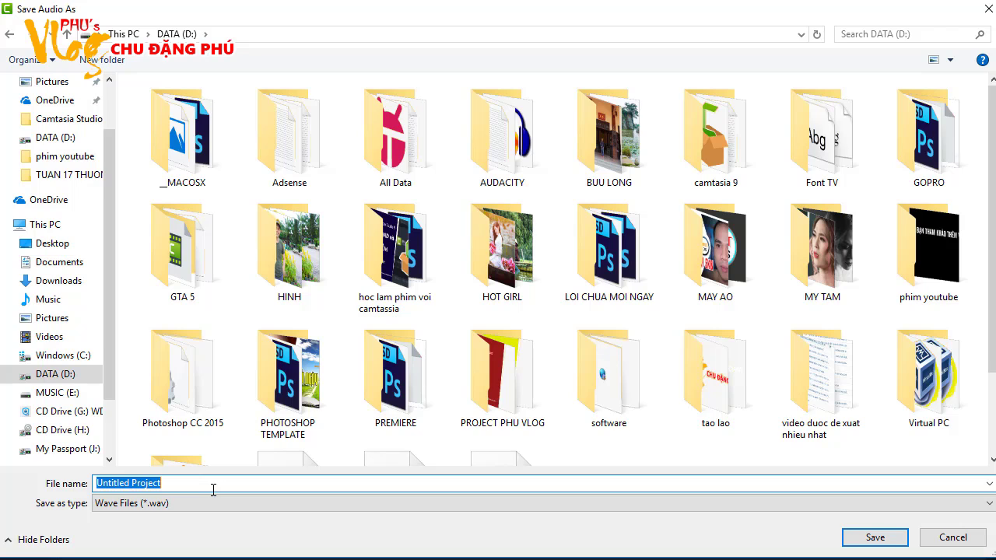
type("tach ")
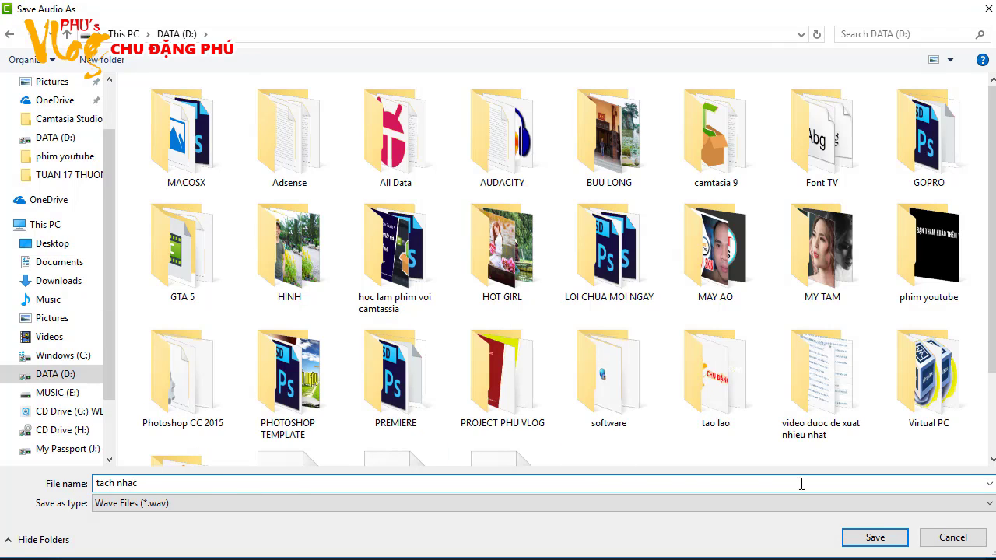
type("nhac")
left_click(847, 536)
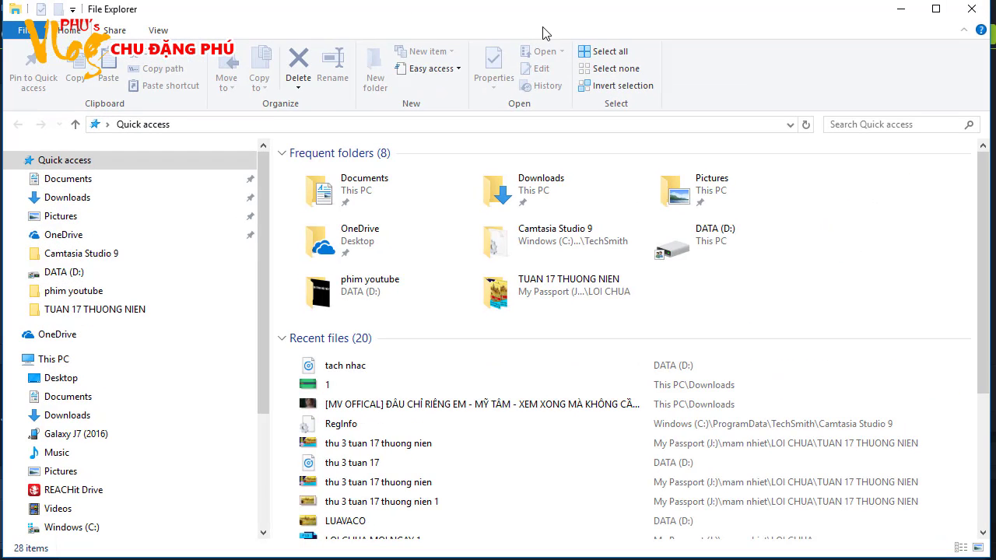
Open DATA (D:) in File Explorer, play the exported tach nhac file, skip to about 4:39, close the player and return to Camtasia
left_click(67, 272)
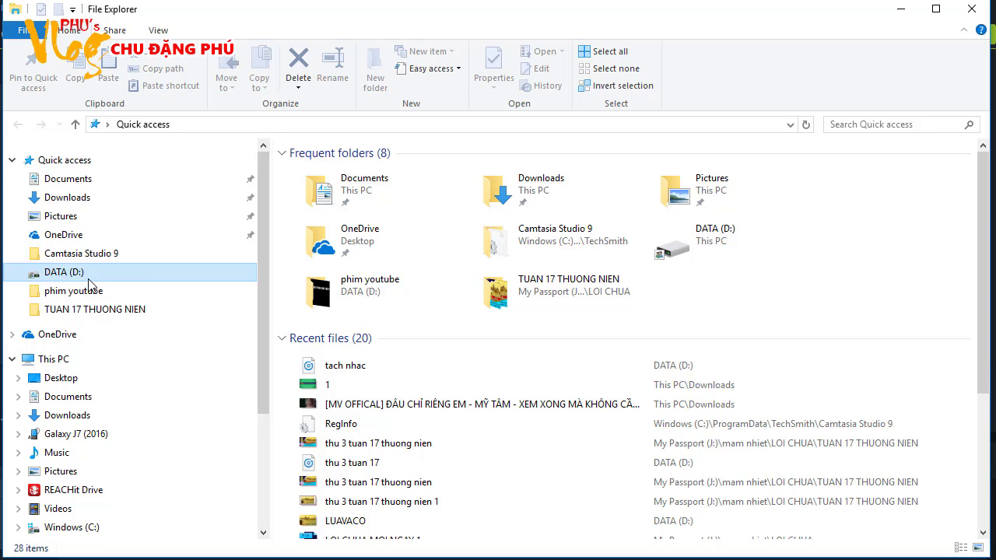
scroll(498, 319, "down", 5)
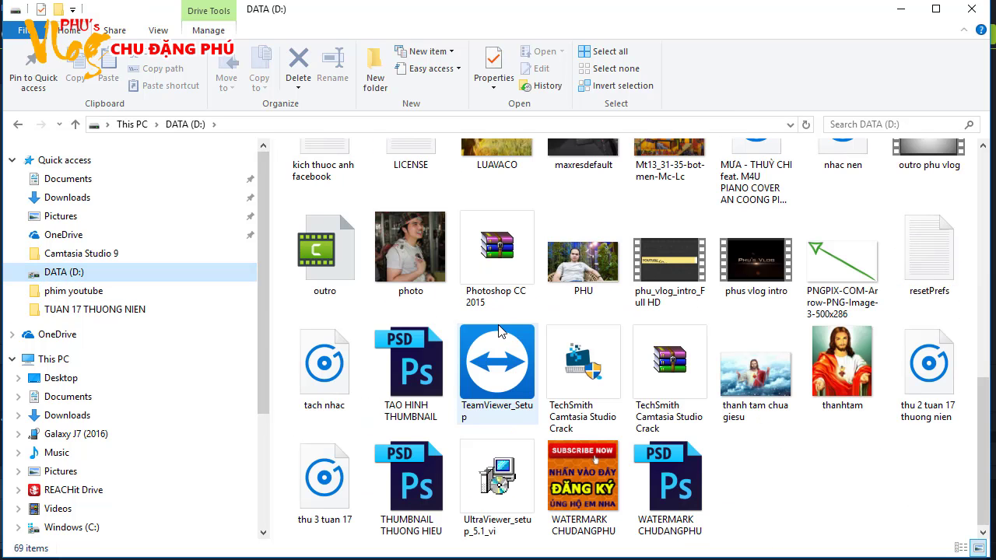
double_click(352, 394)
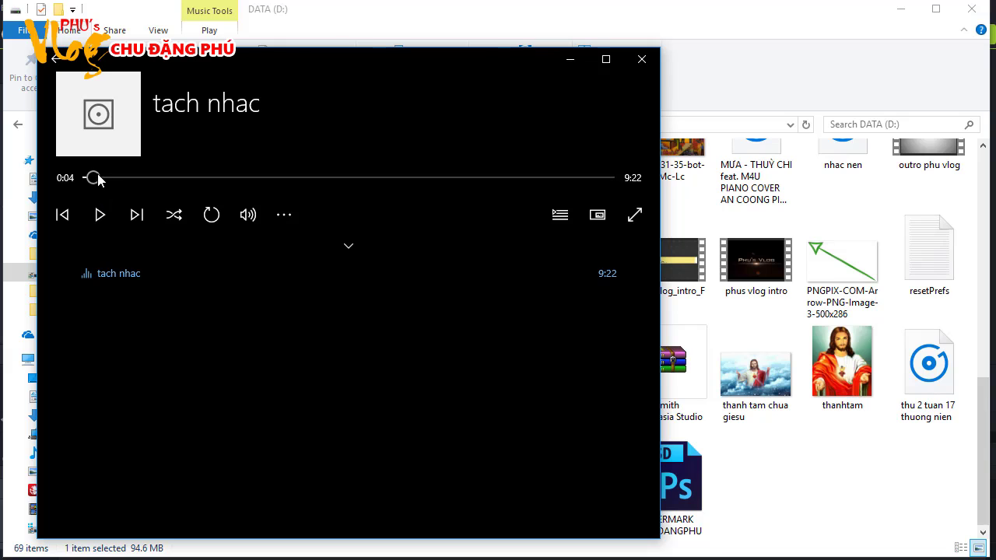
left_click_drag(93, 177, 345, 177)
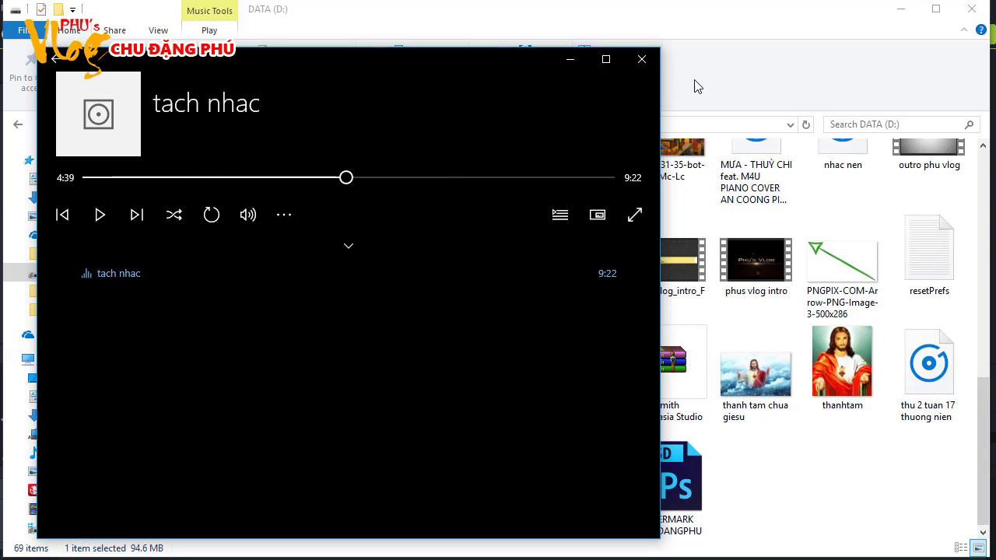
left_click(641, 59)
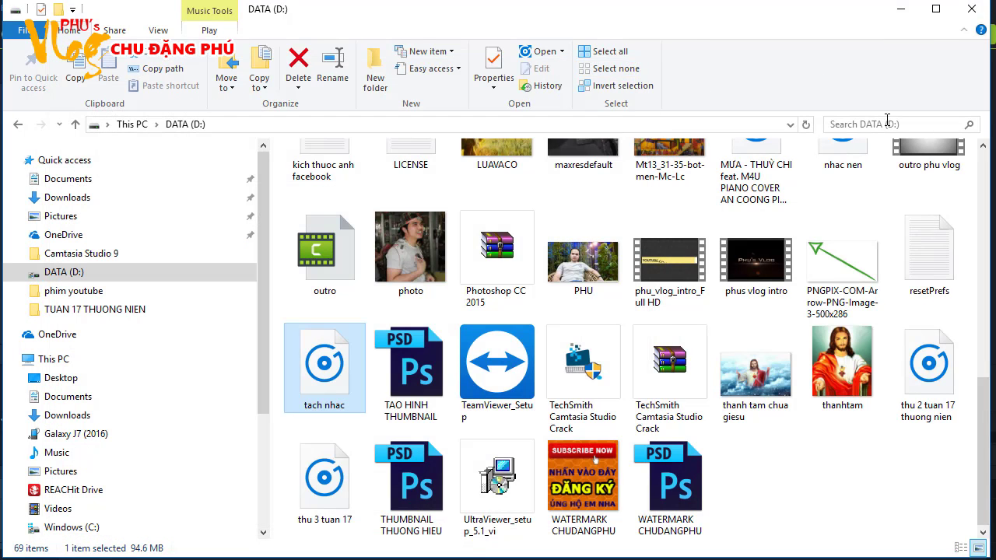
left_click(895, 11)
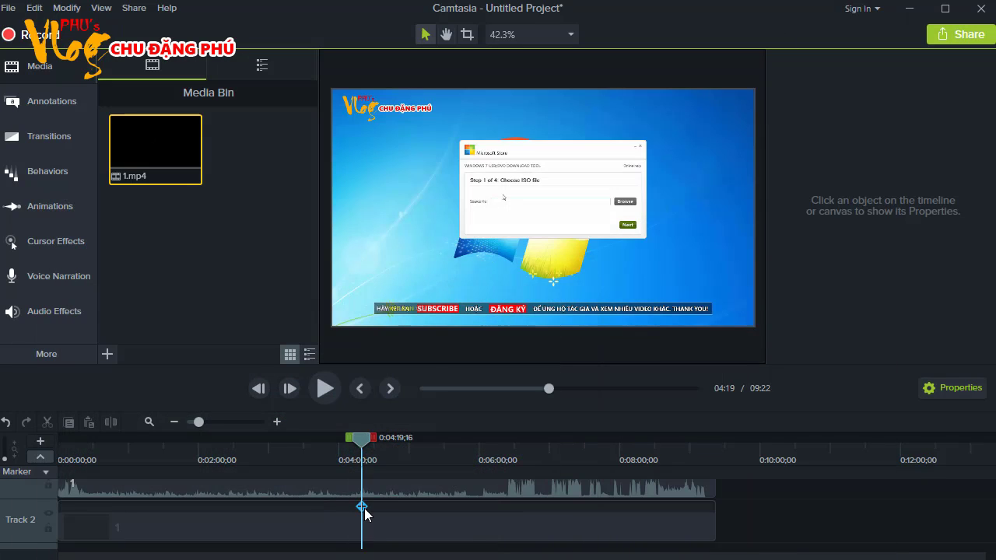
Split the separated audio clip at 0:00:09;07 and delete the part after the split
scroll(366, 510, "down", 1)
scroll(359, 510, "up", 1)
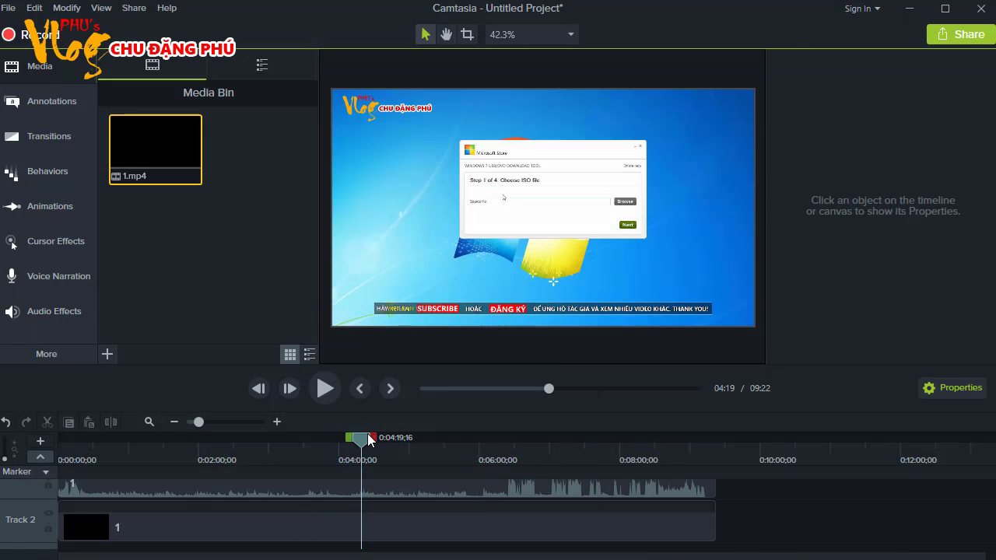
left_click_drag(366, 438, 42, 443)
left_click_drag(56, 443, 72, 453)
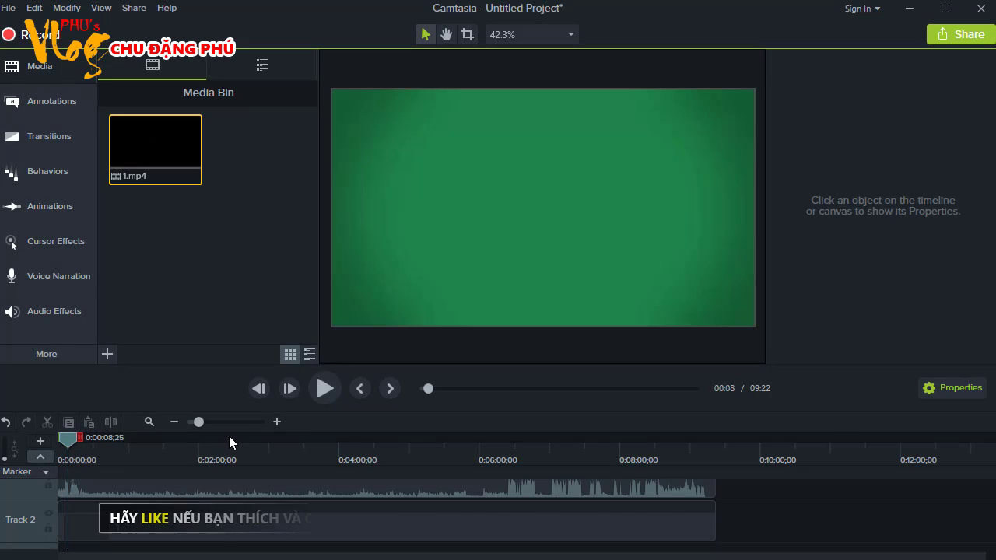
left_click_drag(199, 422, 237, 422)
left_click_drag(72, 442, 87, 447)
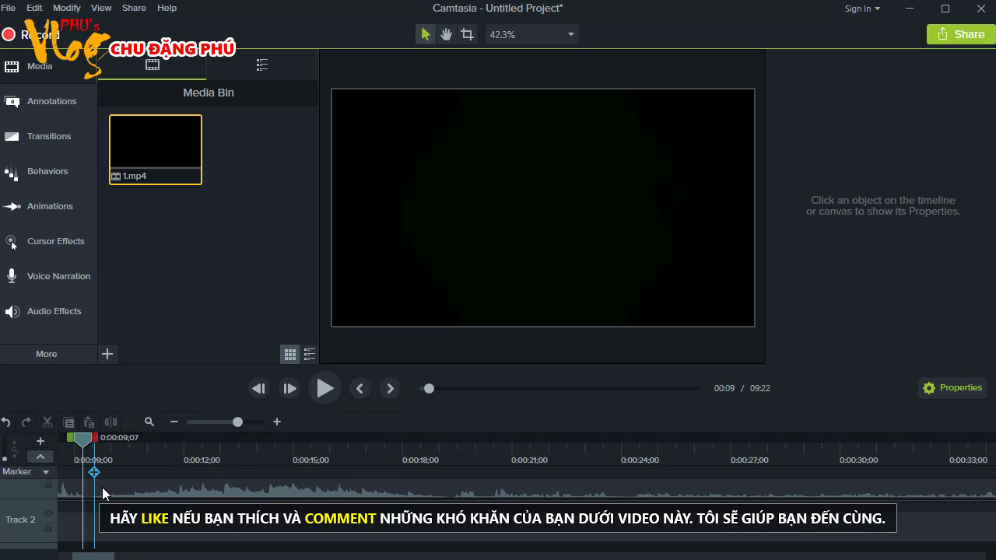
left_click(141, 489)
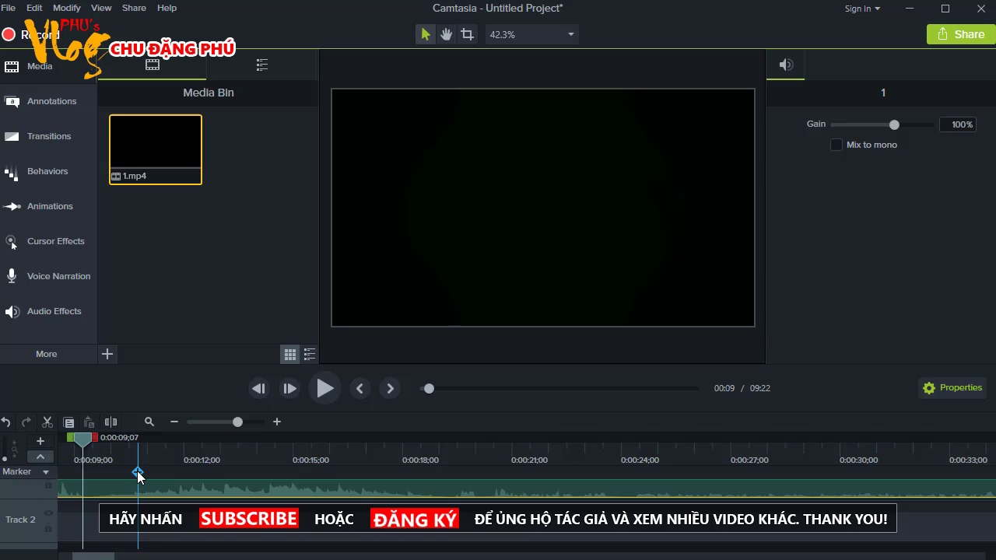
left_click(136, 473)
left_click(145, 493)
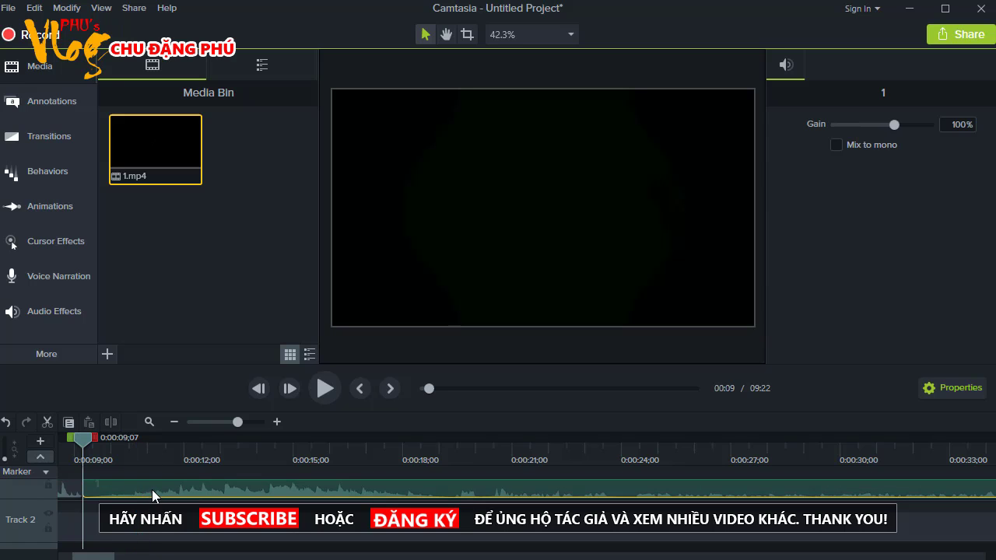
left_click(148, 471)
Delete the video clip from Track 2 and return the playhead to the start of the timeline
left_click(146, 534)
key("Delete")
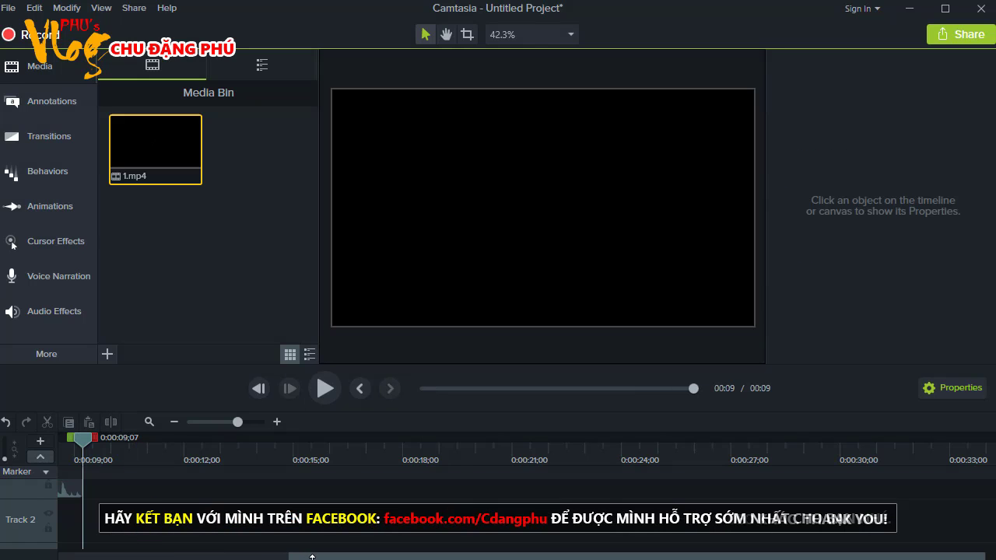
scroll(125, 523, "left", 5)
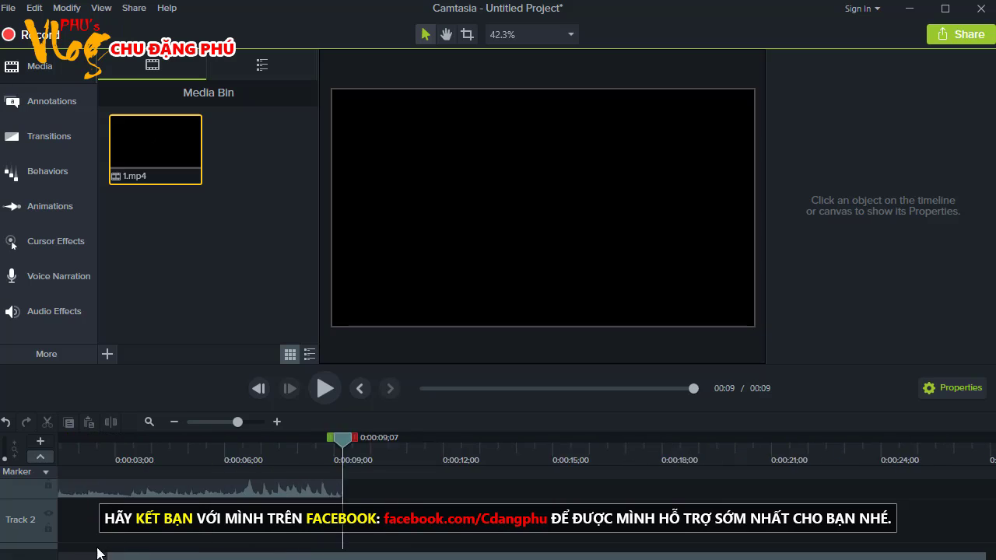
left_click(193, 424)
left_click_drag(61, 446, 31, 442)
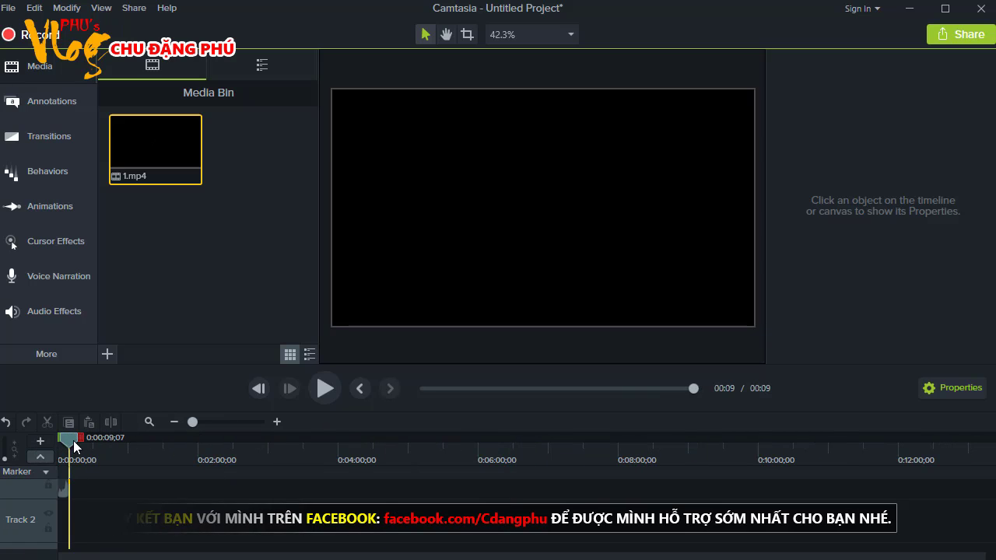
Export only the shortened audio as a Wave file named "tach nhac 2" on the DATA (D:) drive
left_click(133, 9)
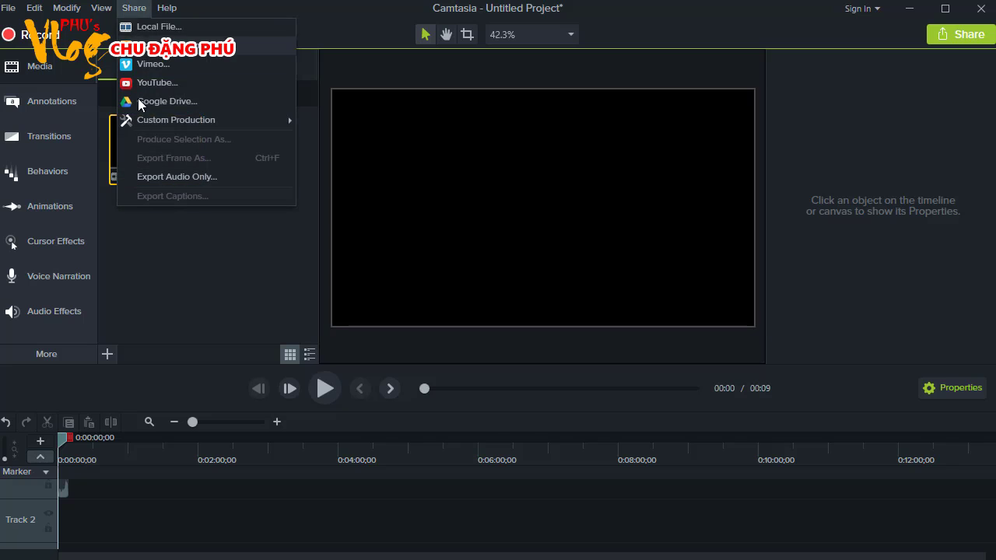
left_click(171, 177)
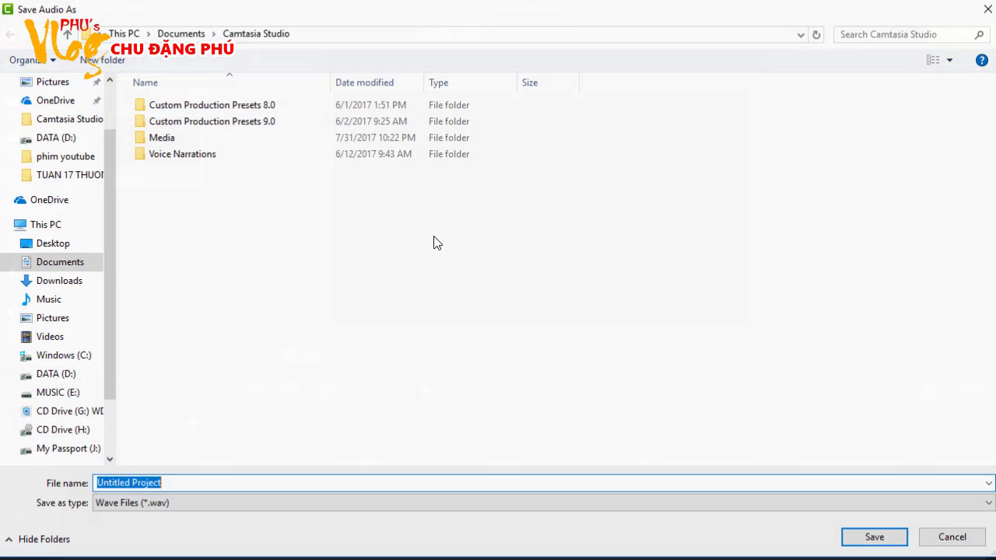
left_click(55, 137)
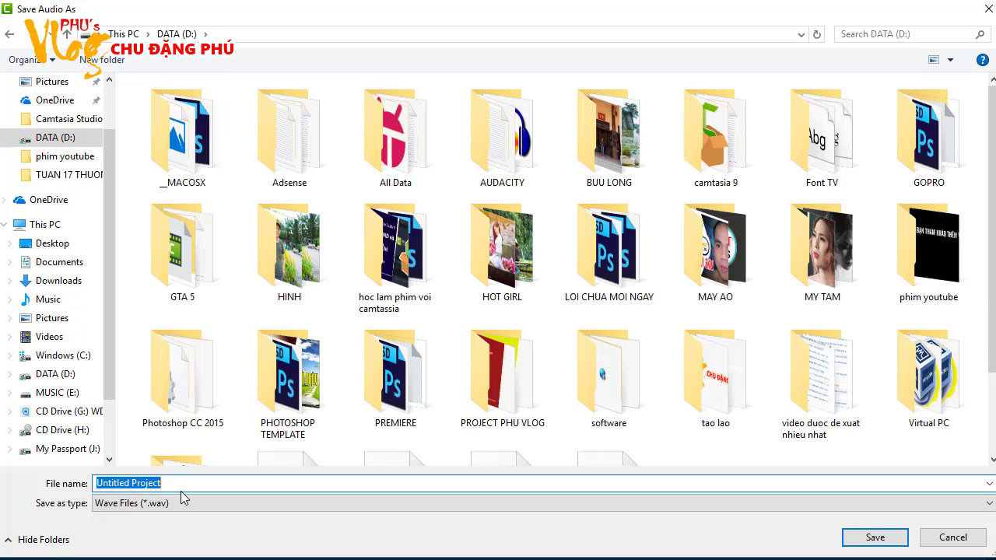
type("tach nhac")
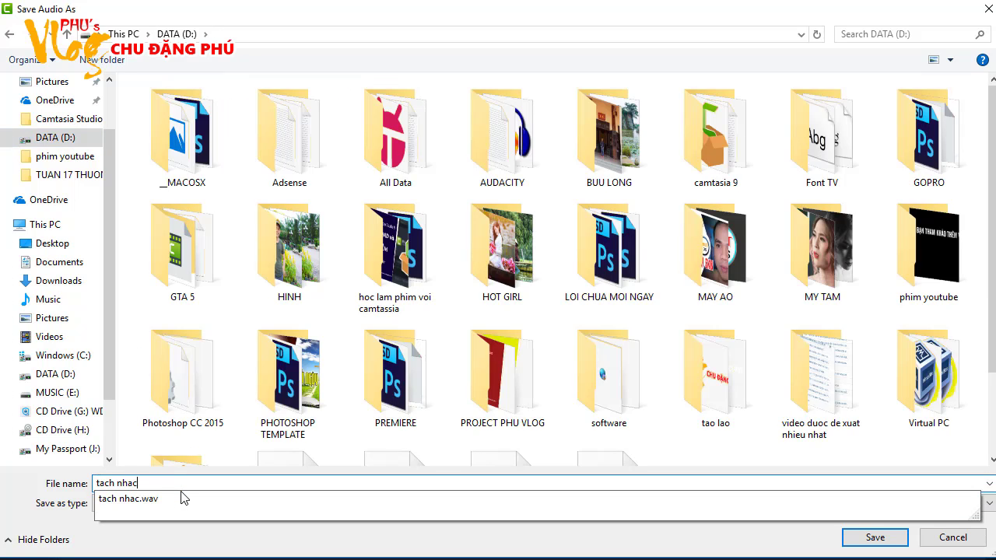
type(" 2")
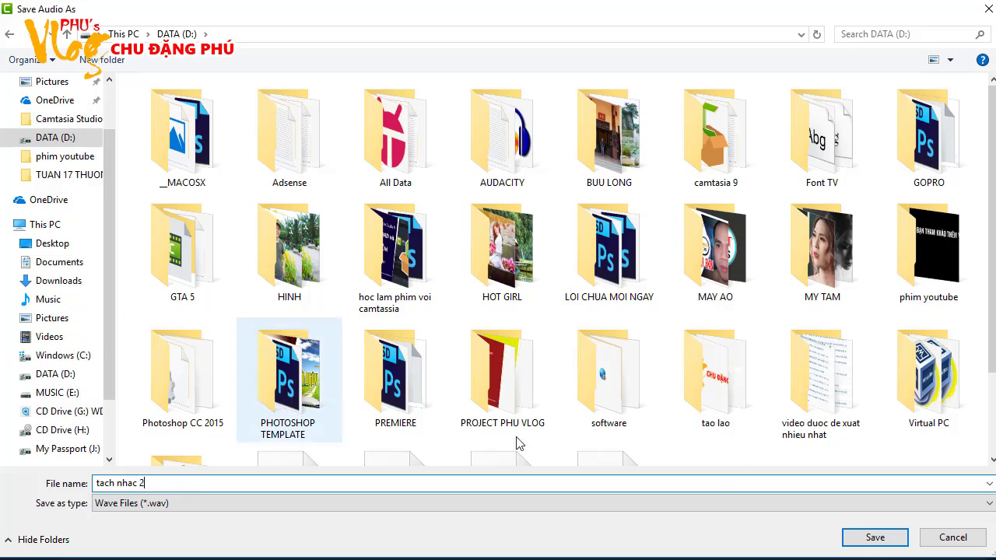
left_click(873, 543)
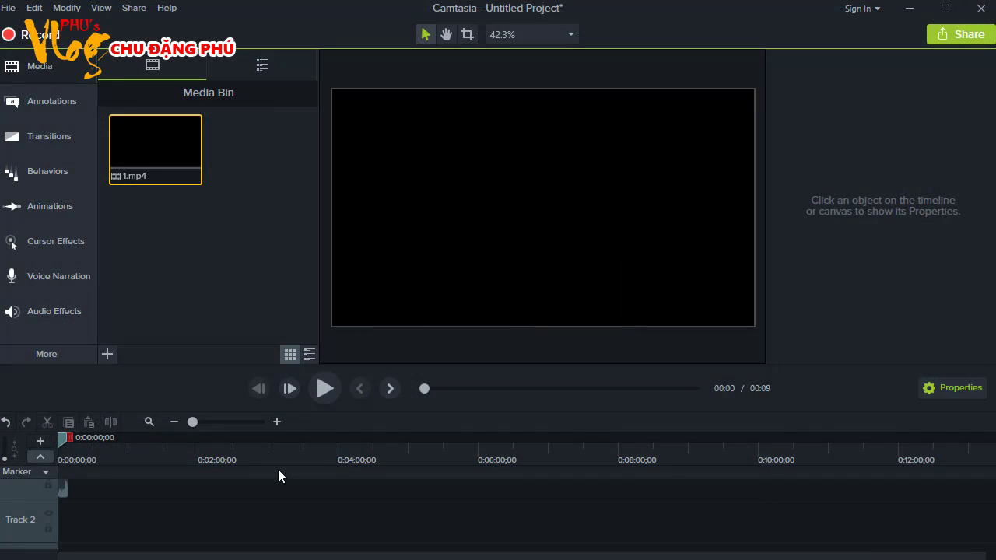
Switch to File Explorer, play the exported tach nhac 2 file, close the player and return to Camtasia
key("alt+Tab")
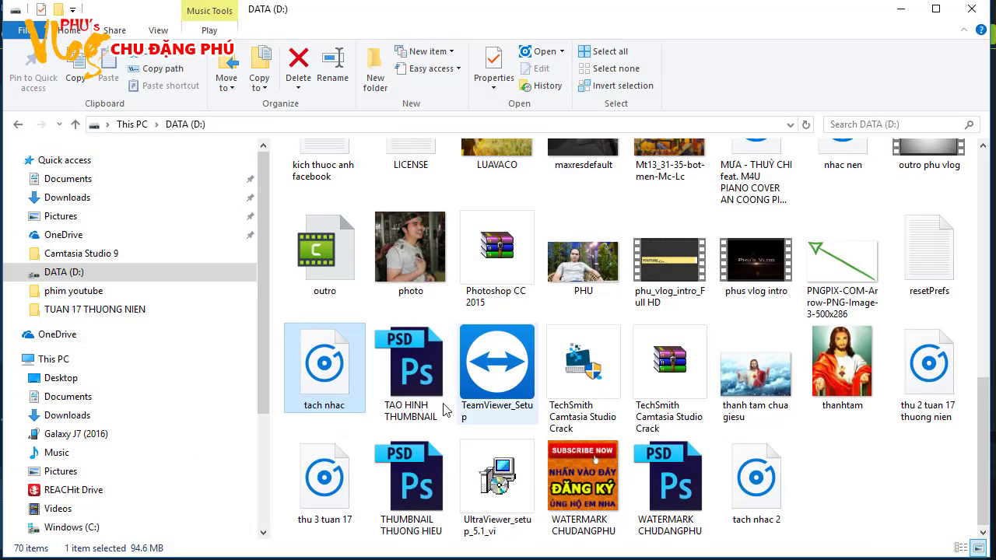
double_click(748, 487)
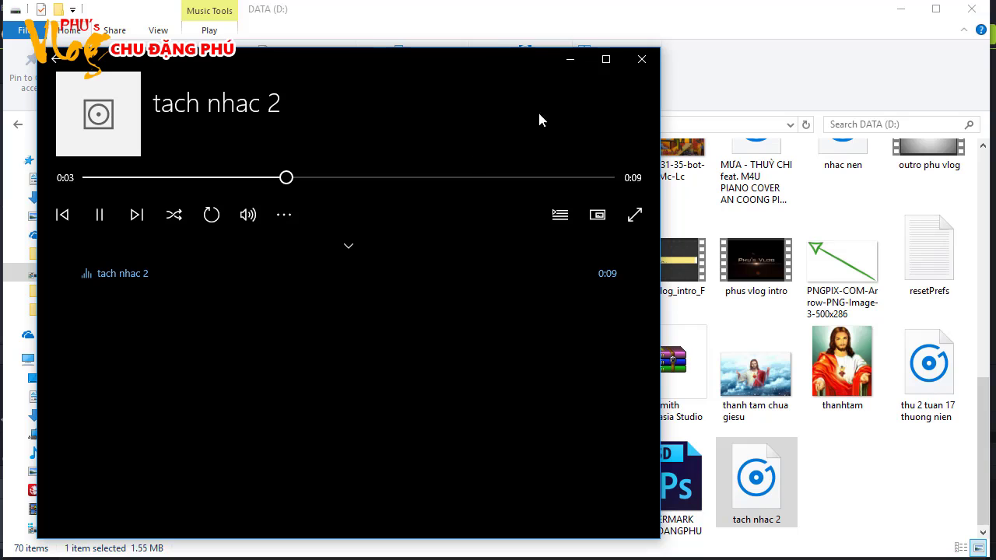
left_click(647, 65)
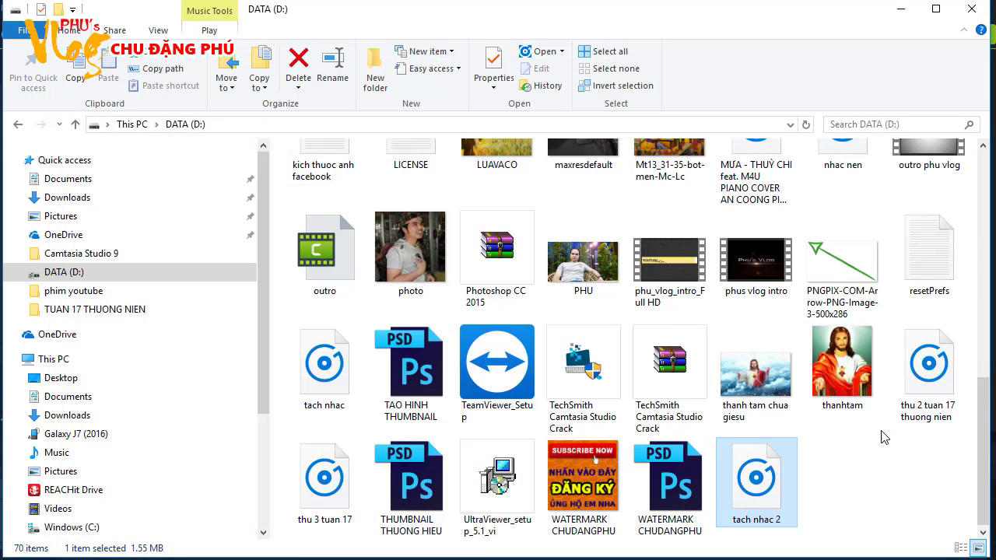
left_click(902, 9)
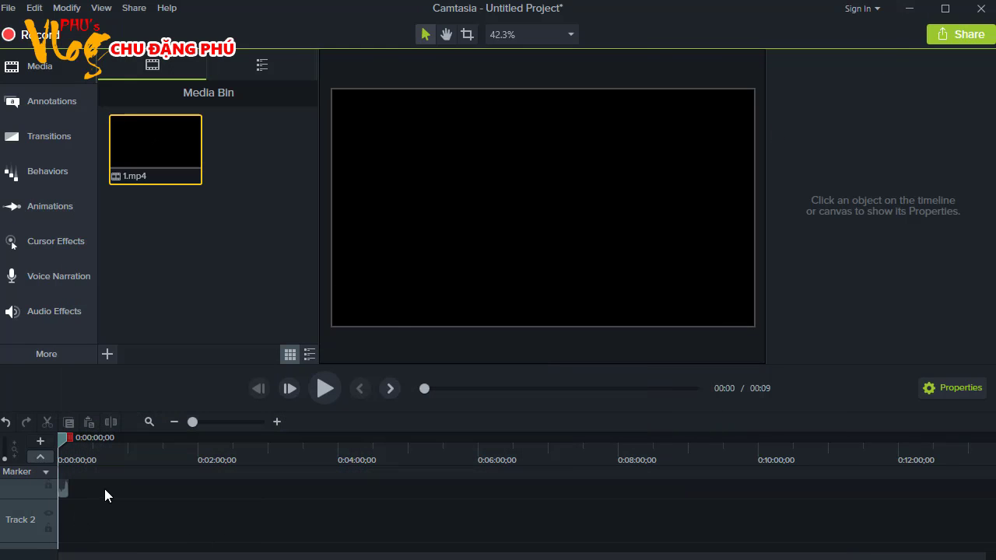
Delete the remaining audio clip from the timeline and minimize the Camtasia window
left_click(63, 488)
key("Delete")
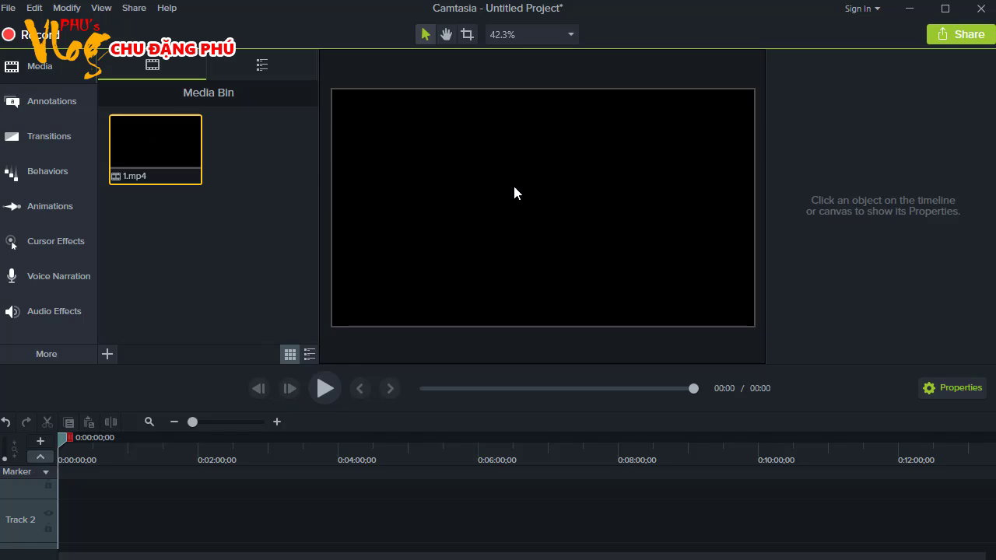
left_click(908, 9)
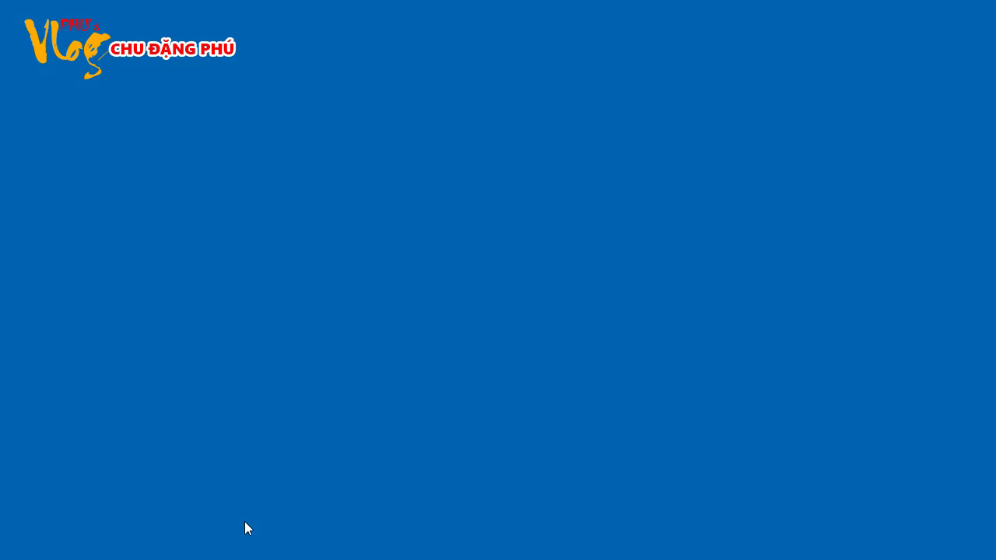